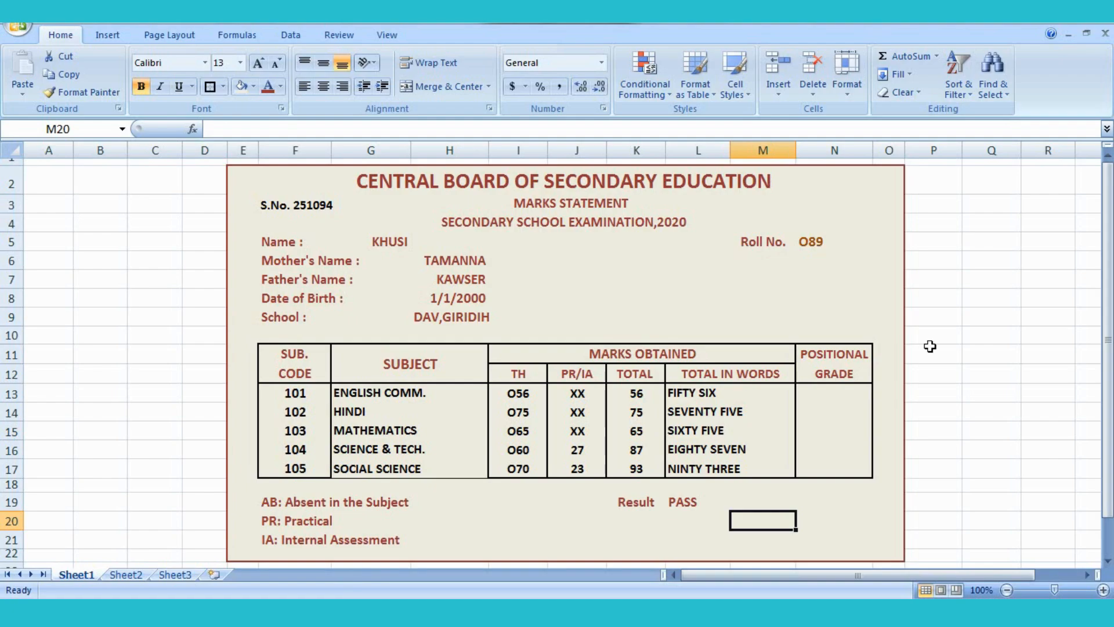
- Narrow column B slightly beside the marks statement
left_click(931, 349)
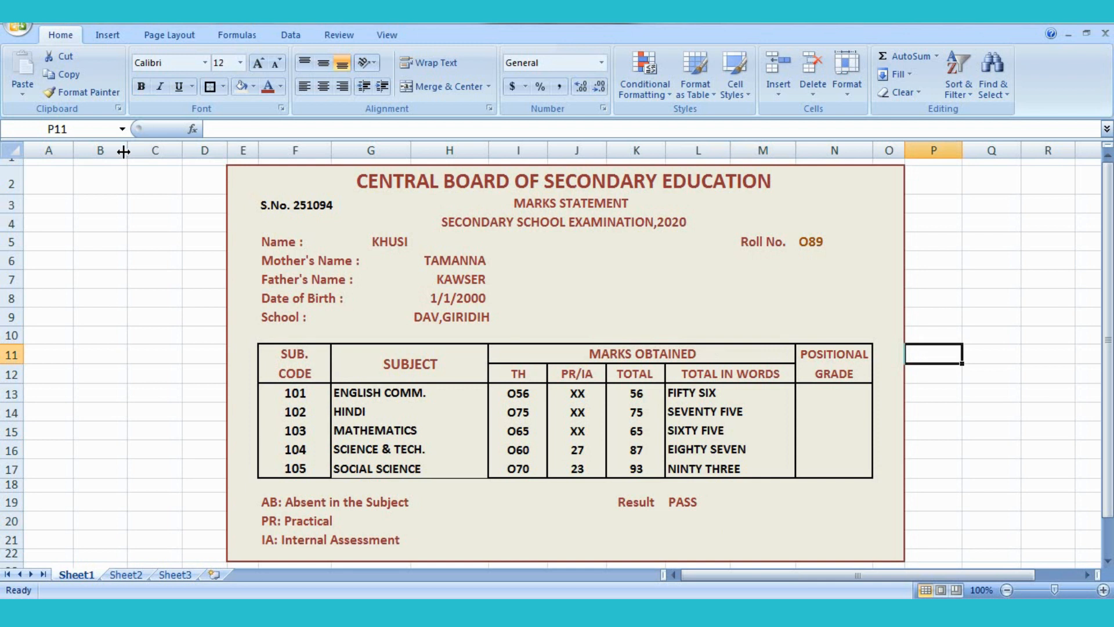
left_click_drag(124, 149, 120, 149)
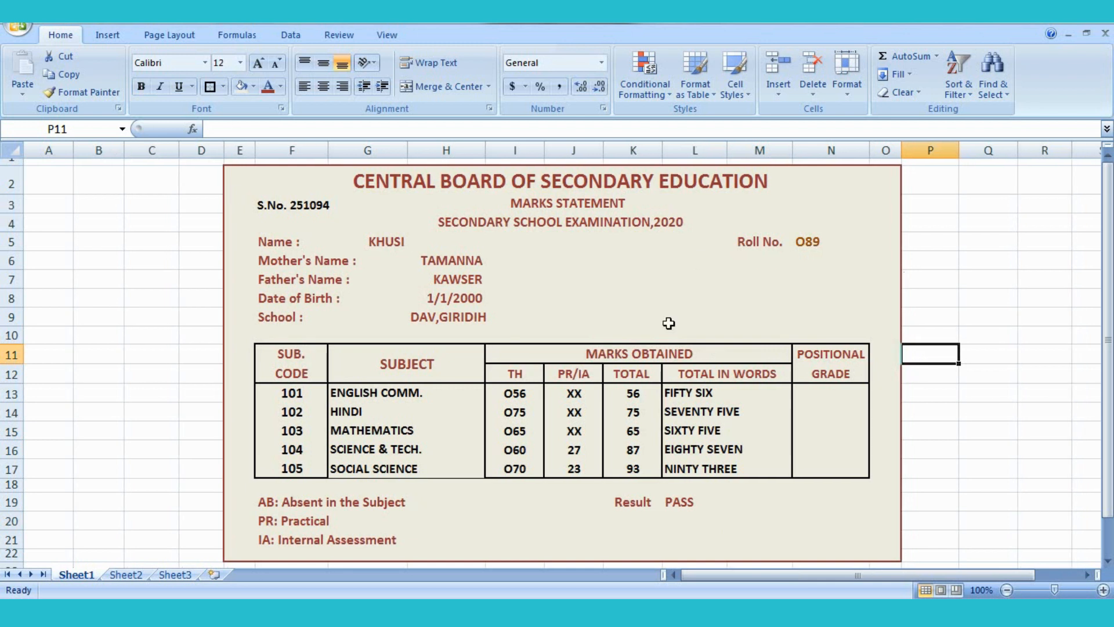
left_click(936, 261)
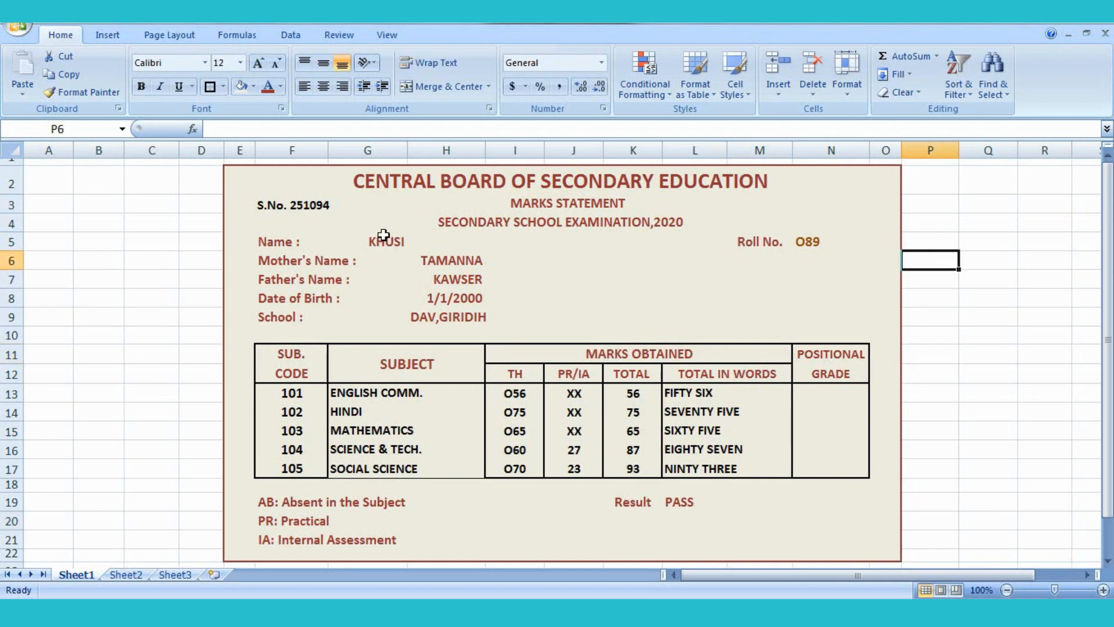
left_click(825, 395)
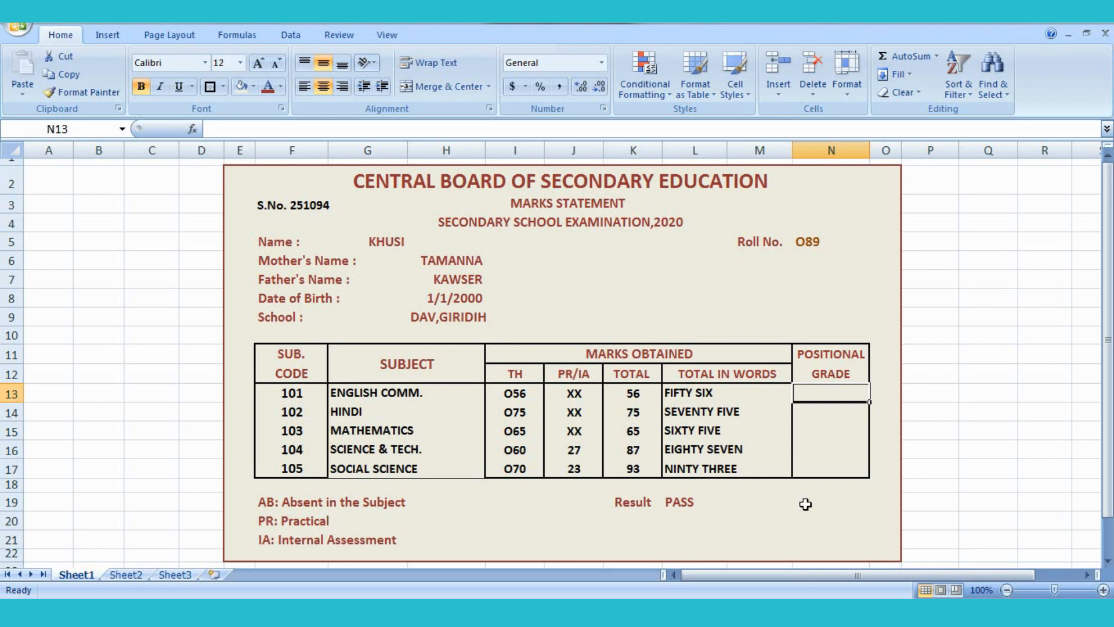
left_click(829, 525)
left_click(929, 433)
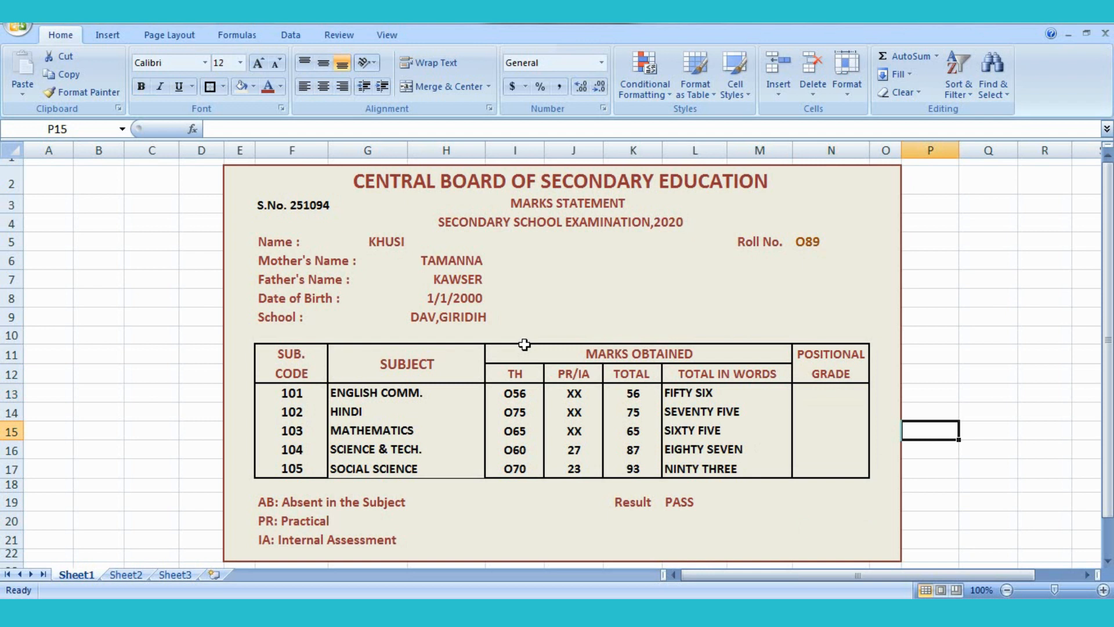
left_click(890, 522)
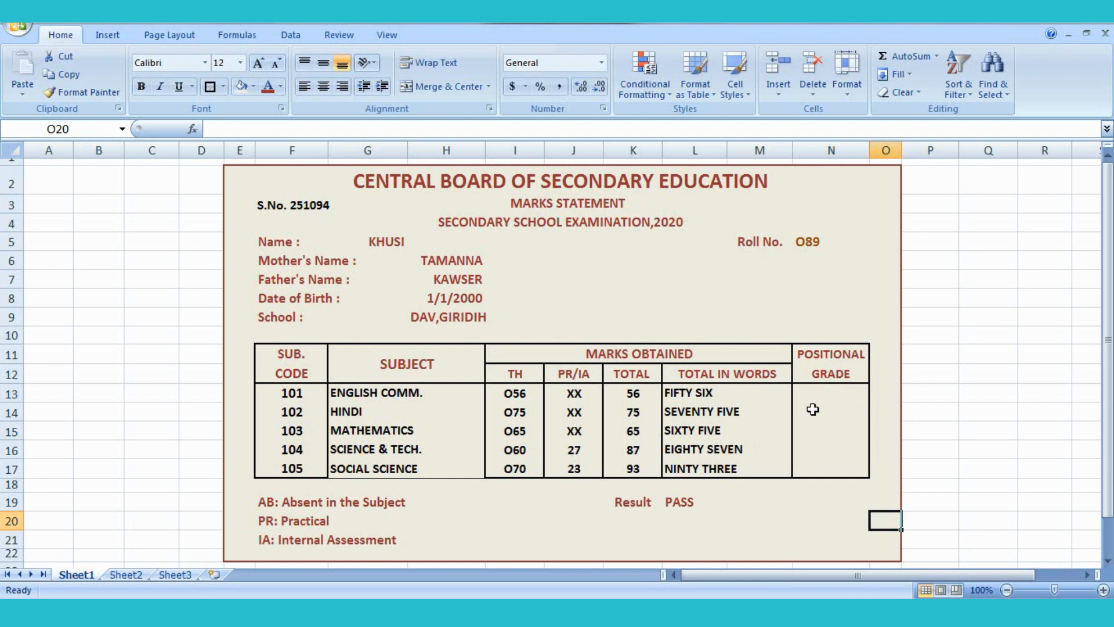
mouse_move(836, 396)
left_mouse_down()
mouse_move(828, 463)
mouse_move(832, 398)
left_mouse_up()
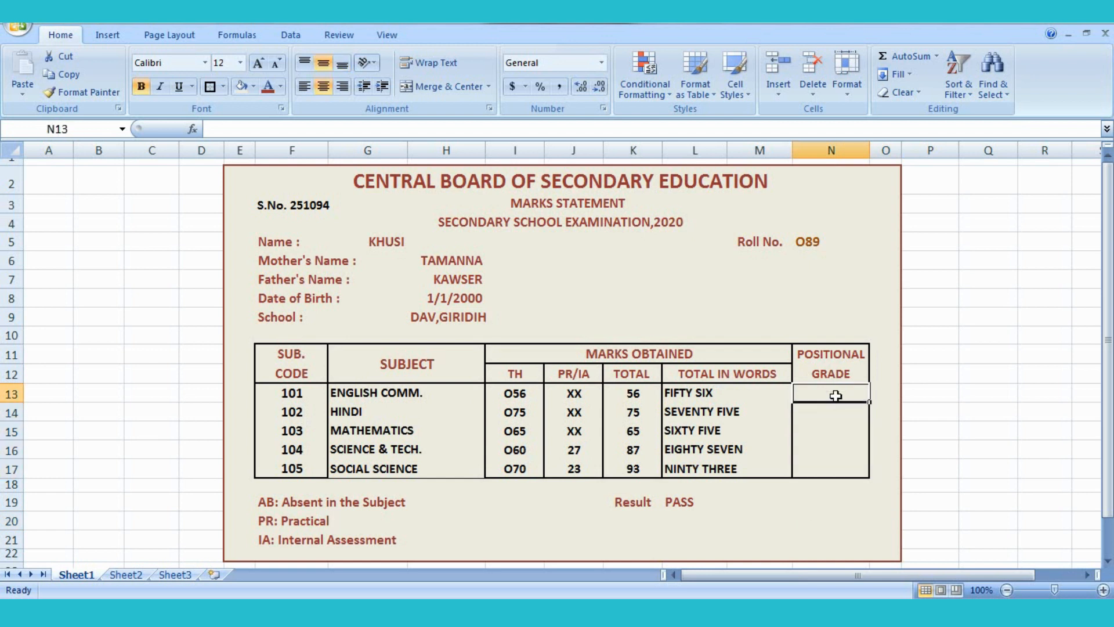
left_click(886, 432)
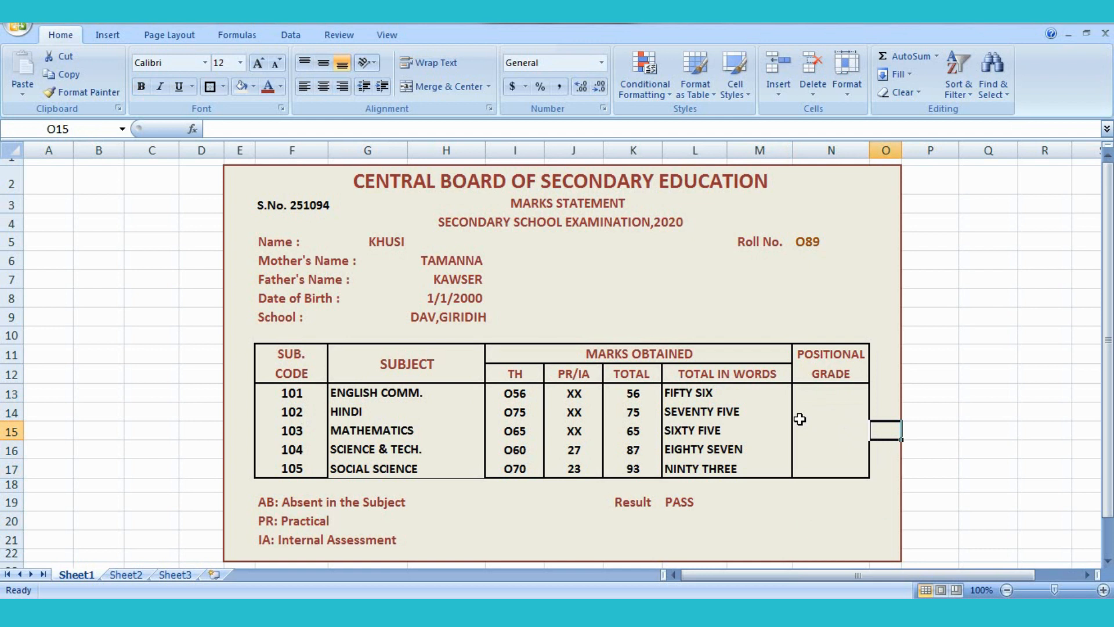
left_click(643, 397)
left_click_drag(644, 396, 643, 470)
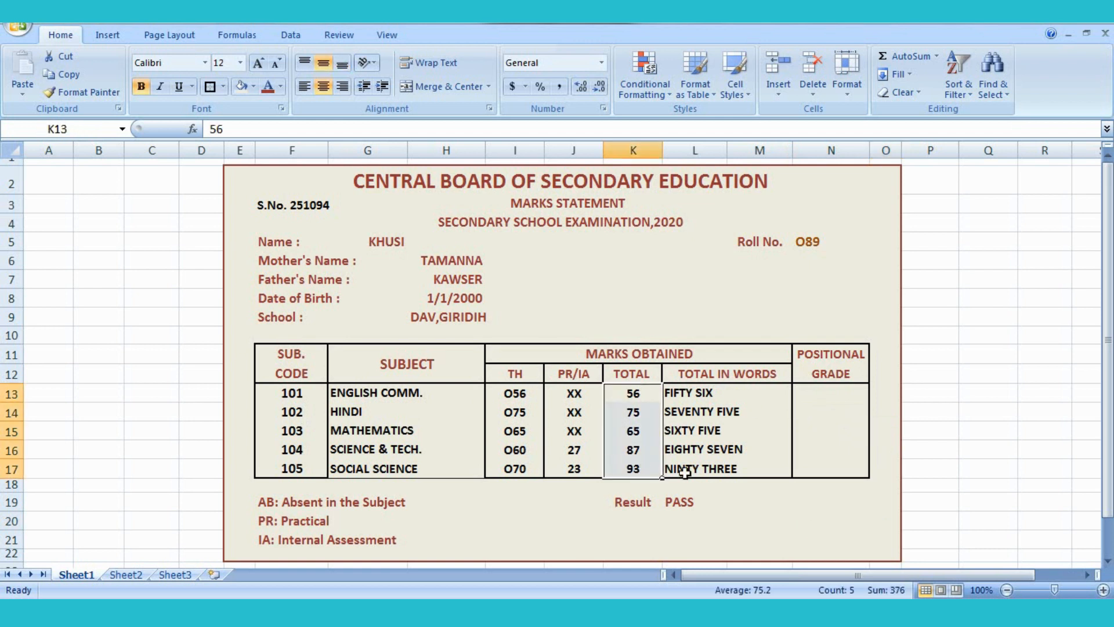
left_click(839, 501)
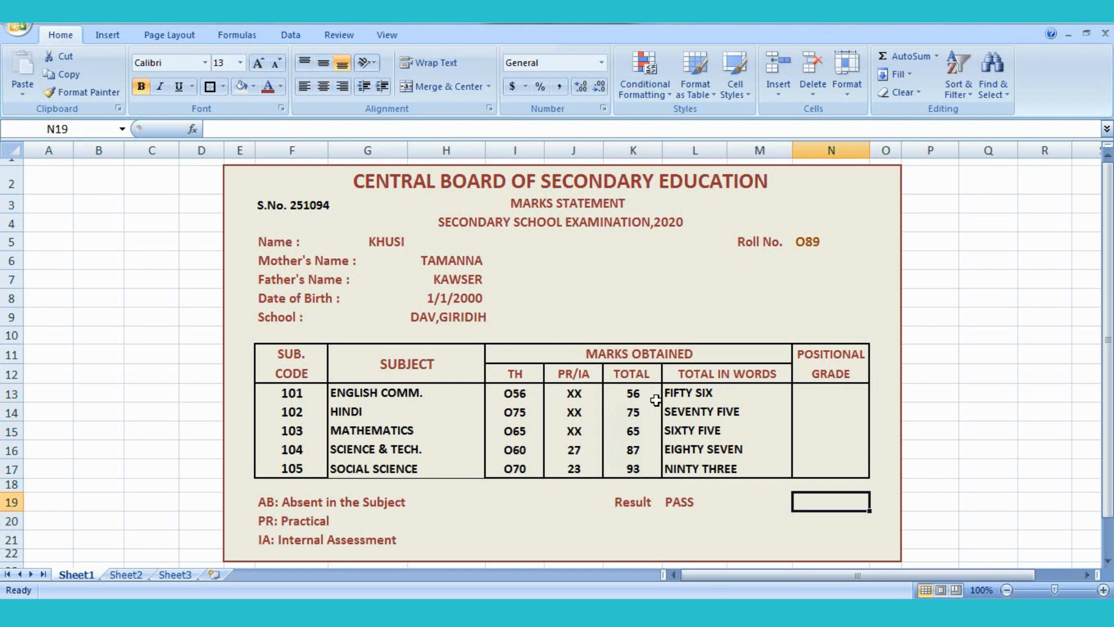
left_click_drag(637, 397, 641, 469)
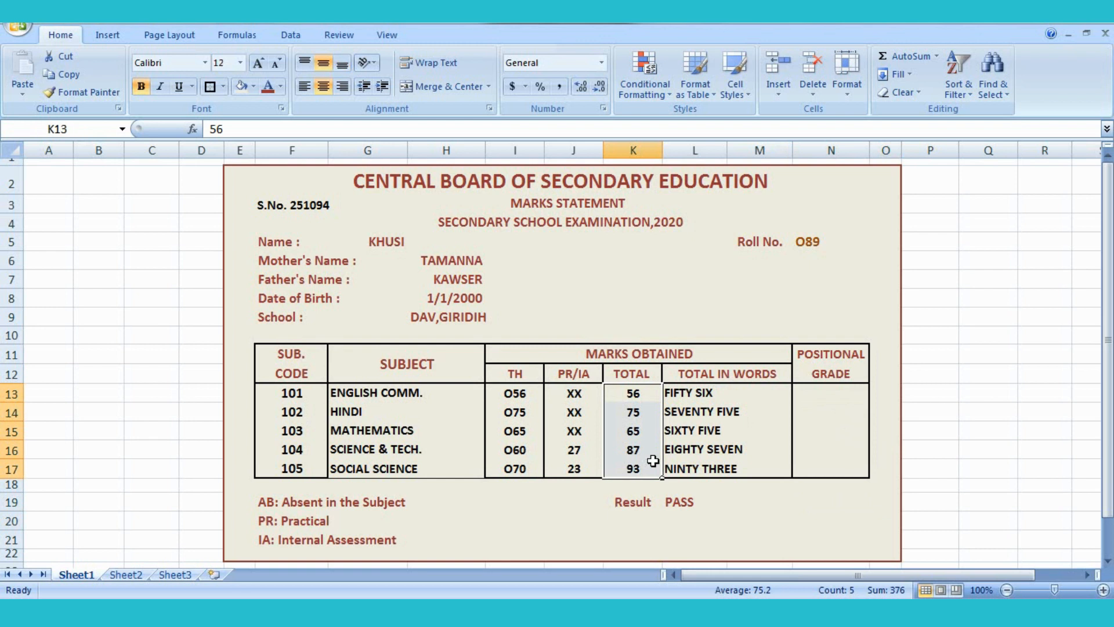
left_click(829, 394)
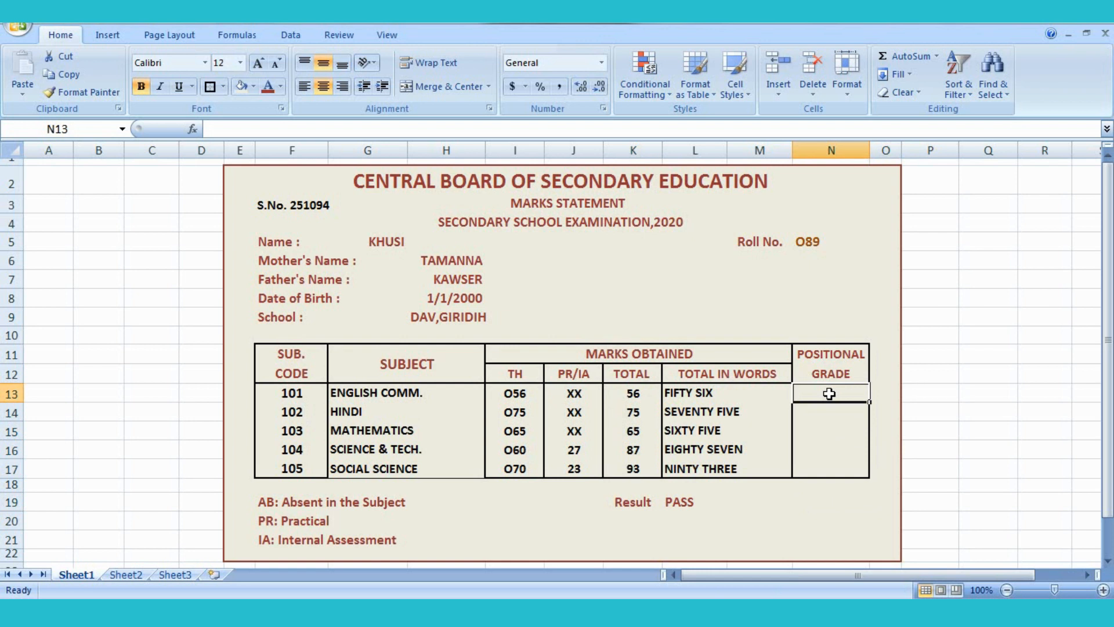
left_click(847, 423)
left_click(837, 396)
left_click(844, 448)
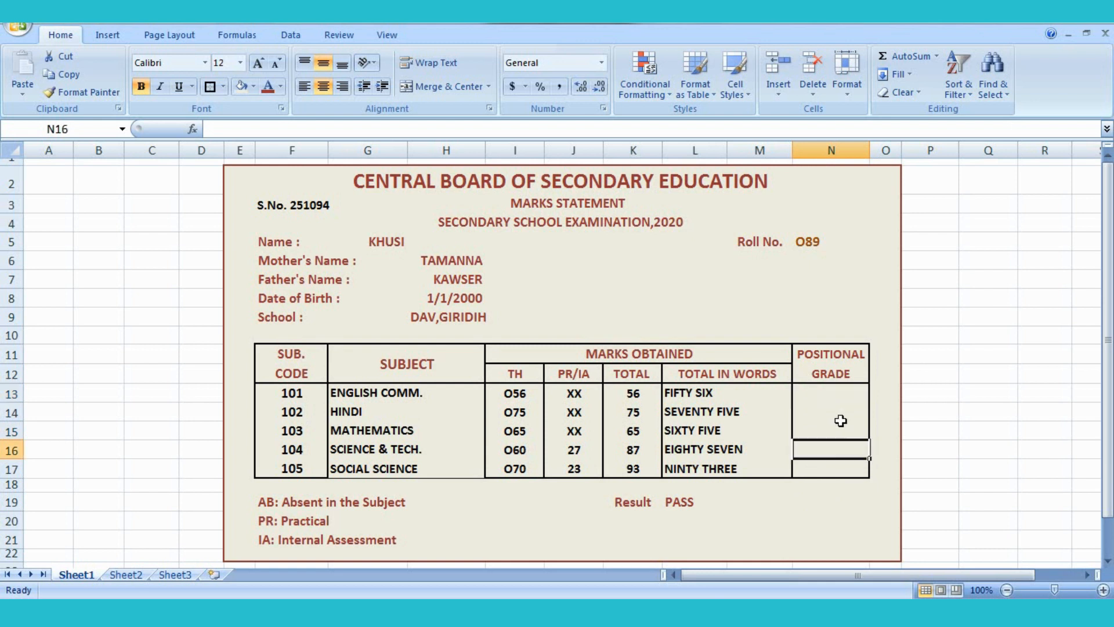
left_click(830, 393)
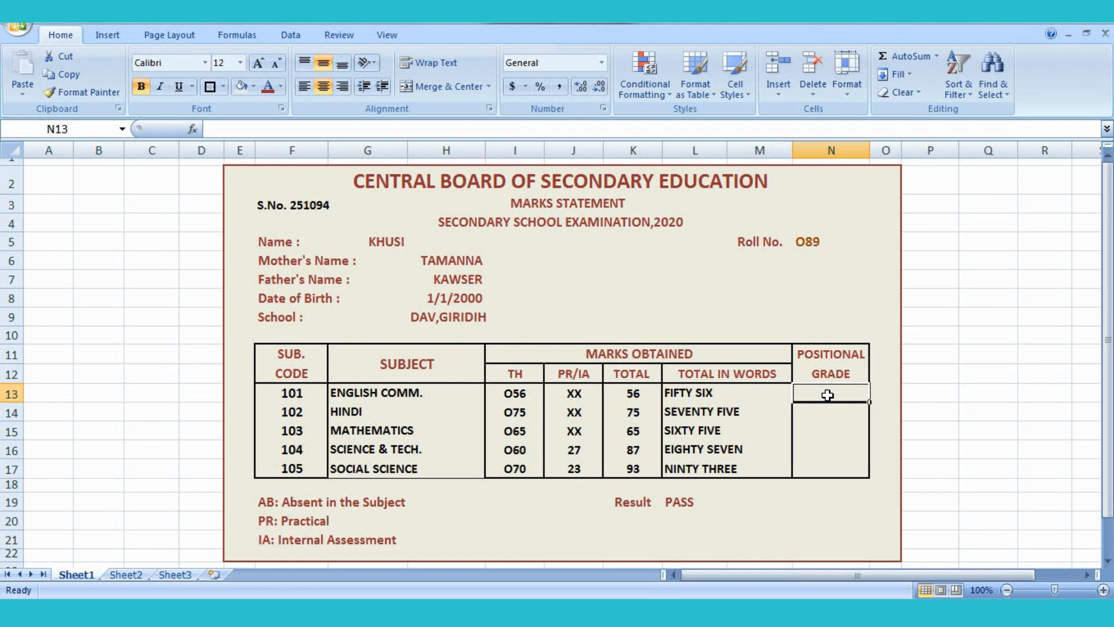
left_click(940, 410)
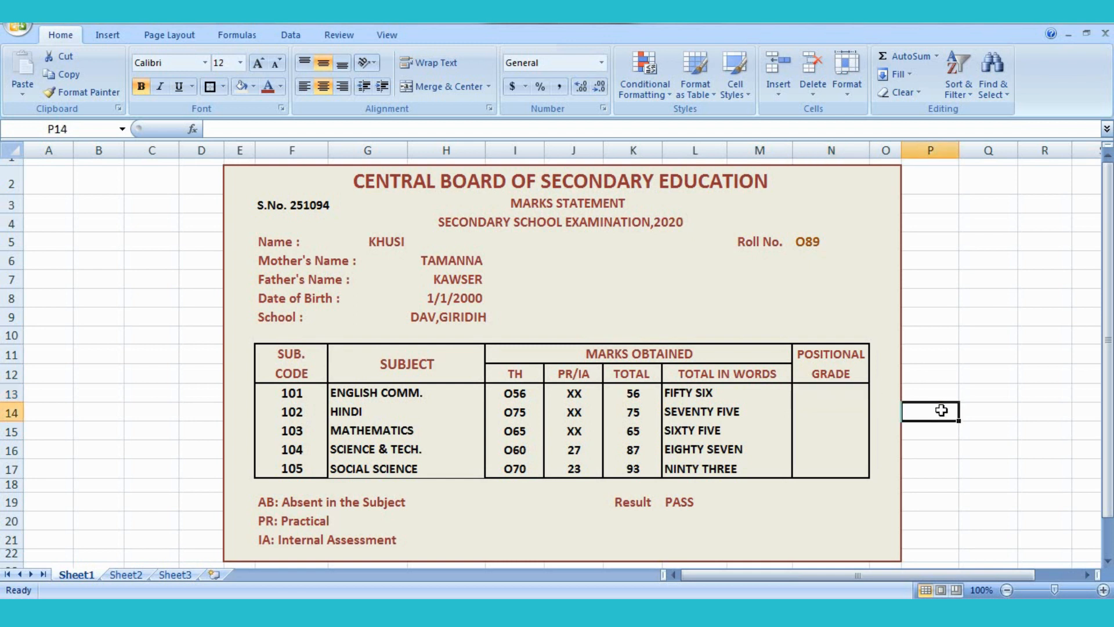
- Start an IF formula in N13 that returns "A1" when the English total in K13 is greater than 90
left_click(823, 394)
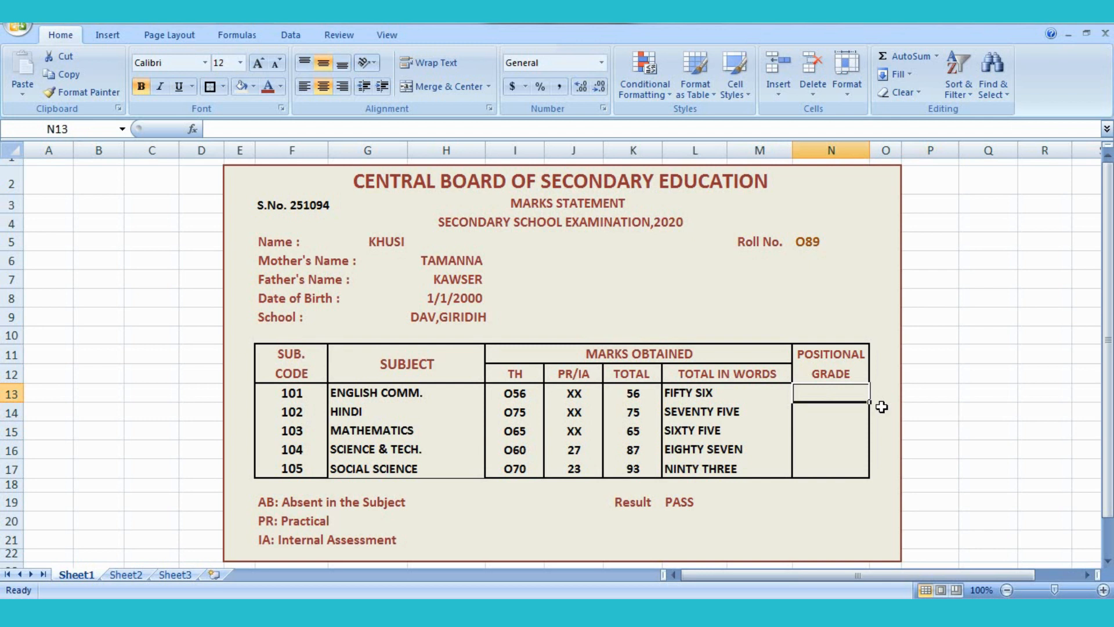
type("=")
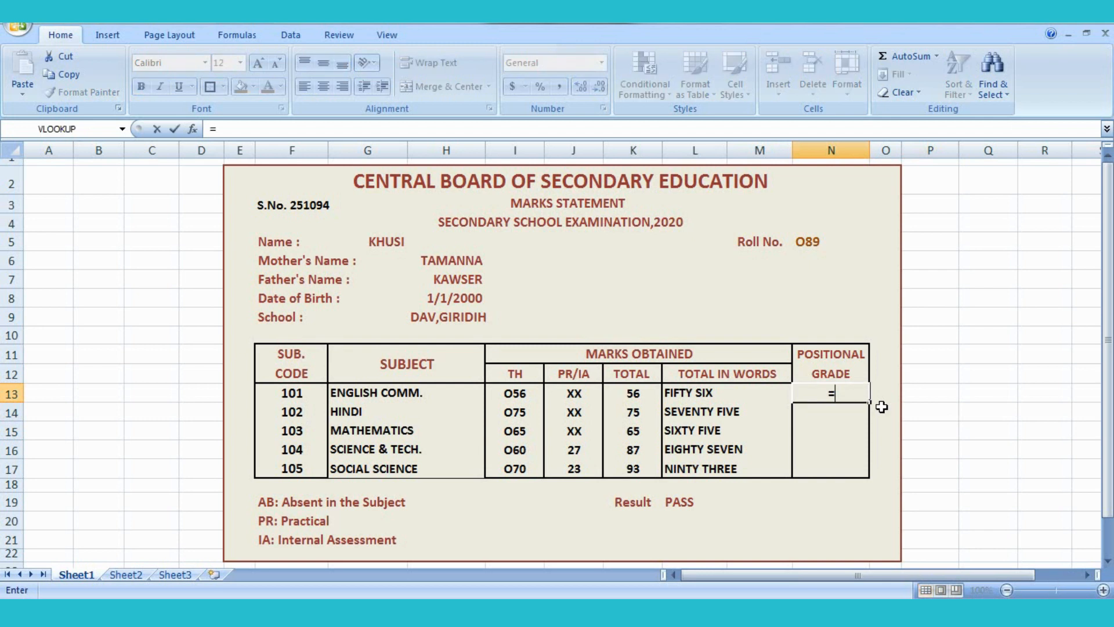
type("IF(")
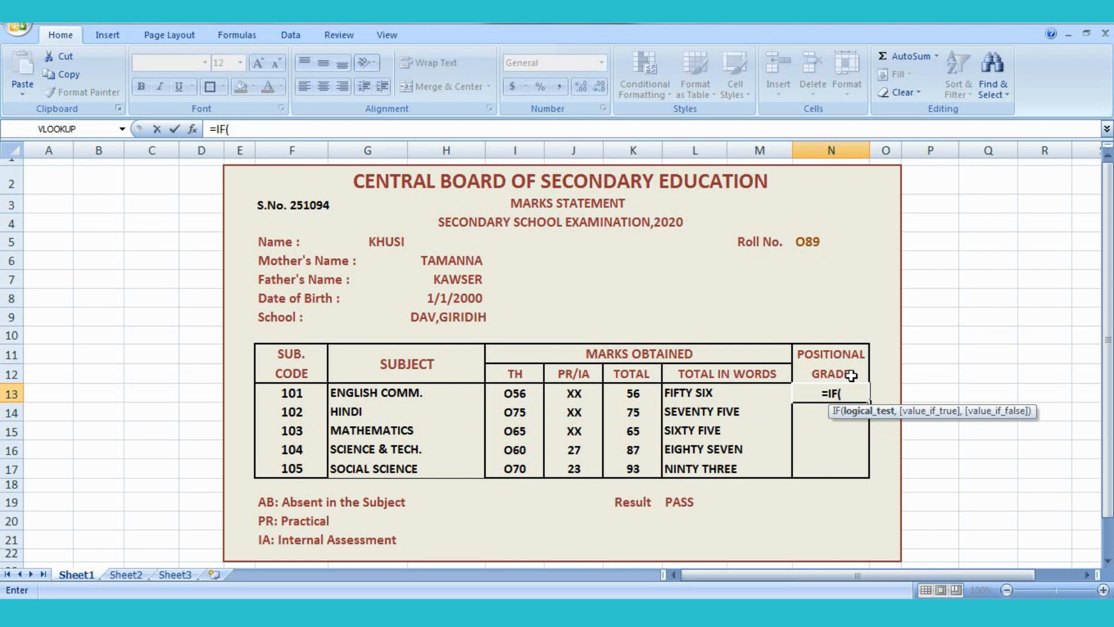
left_click(627, 394)
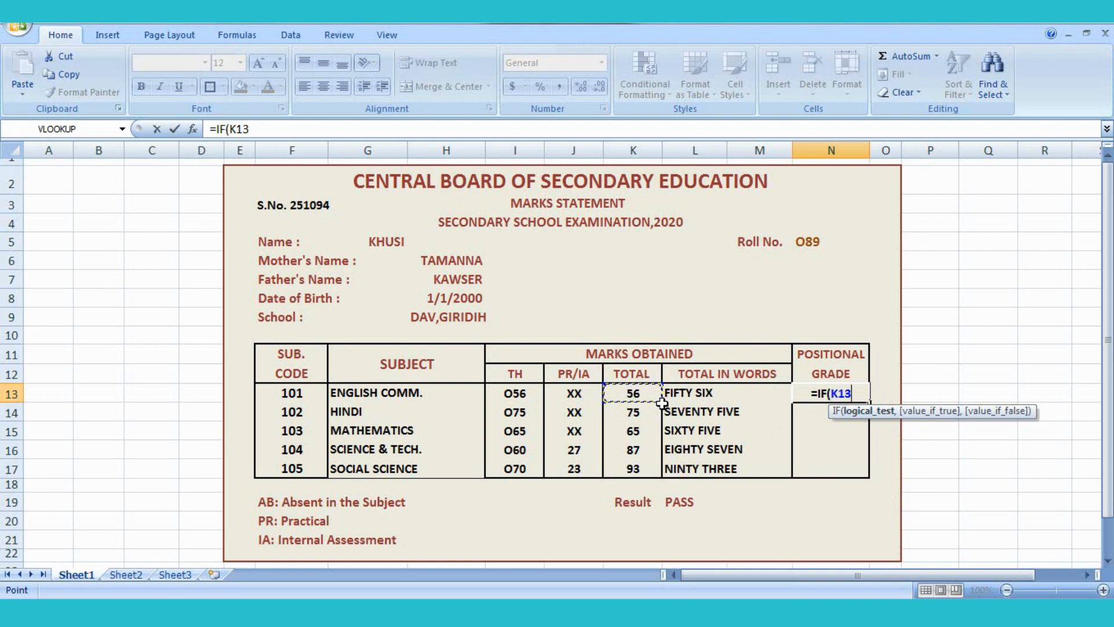
type(">")
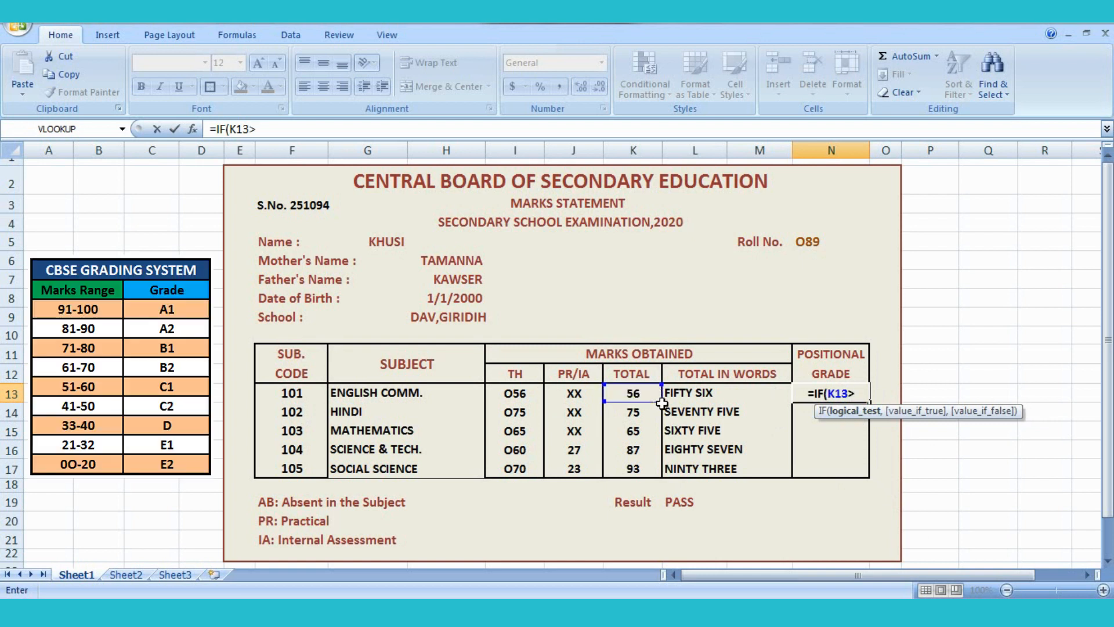
type("90")
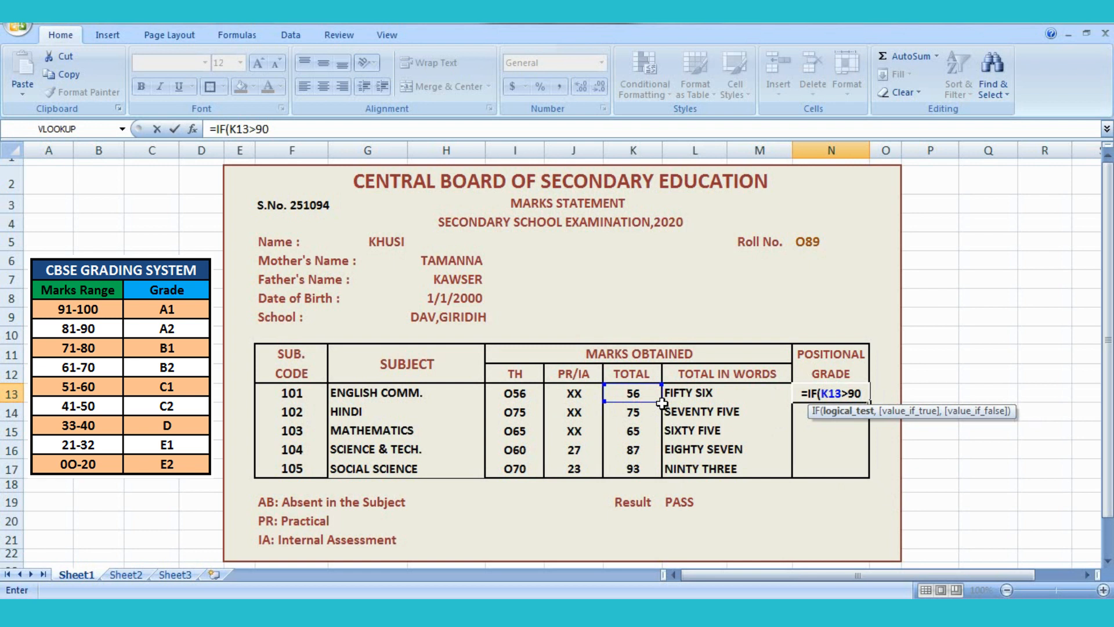
type(",\"")
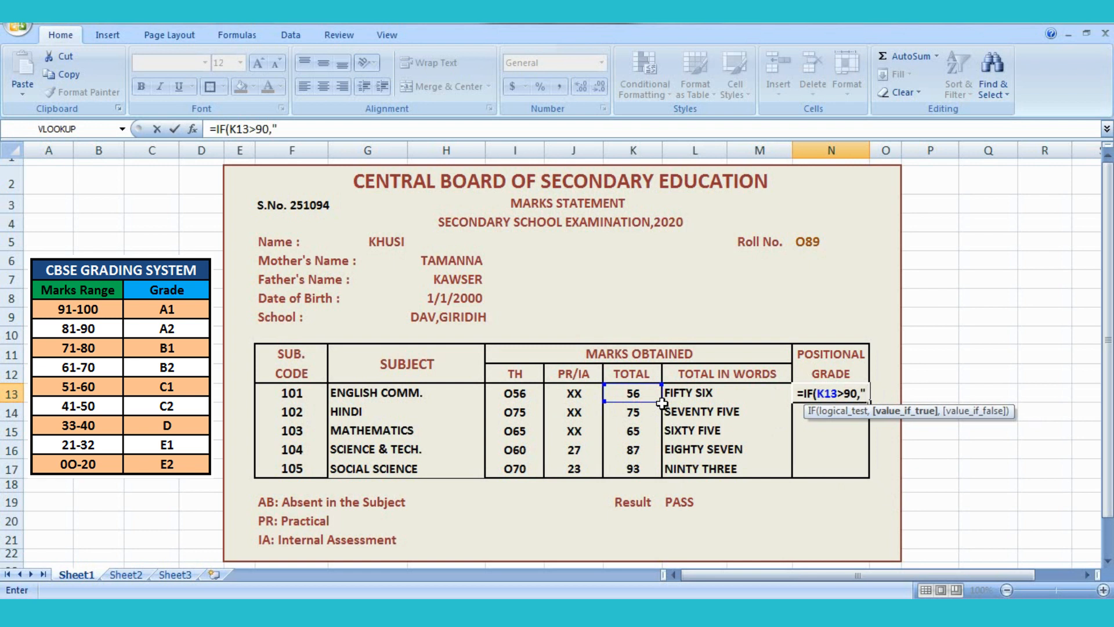
type("A1")
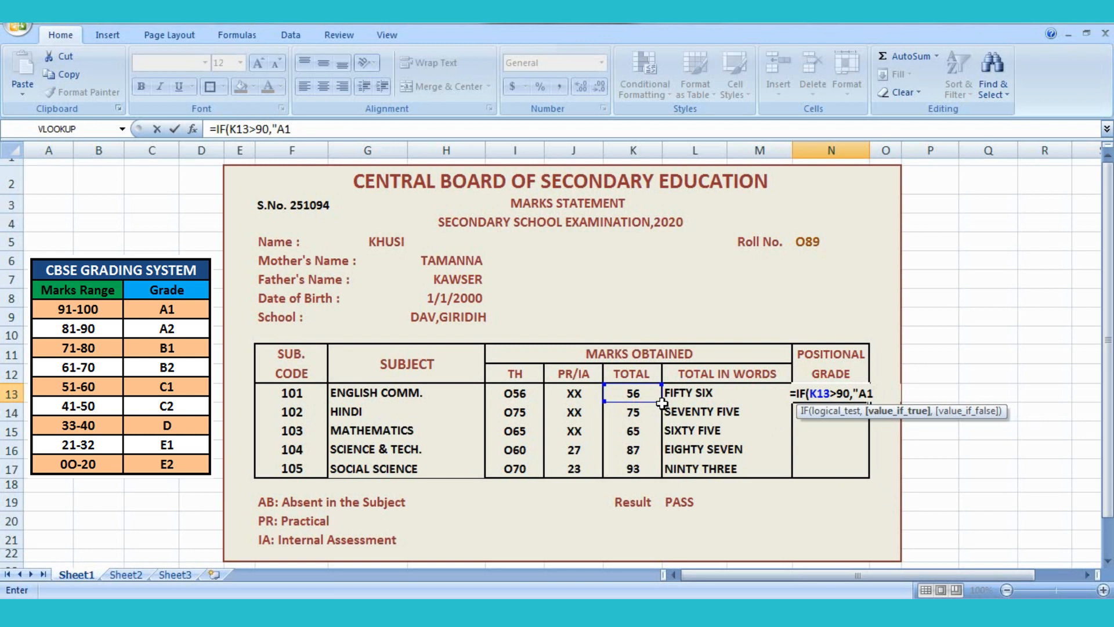
type("\"")
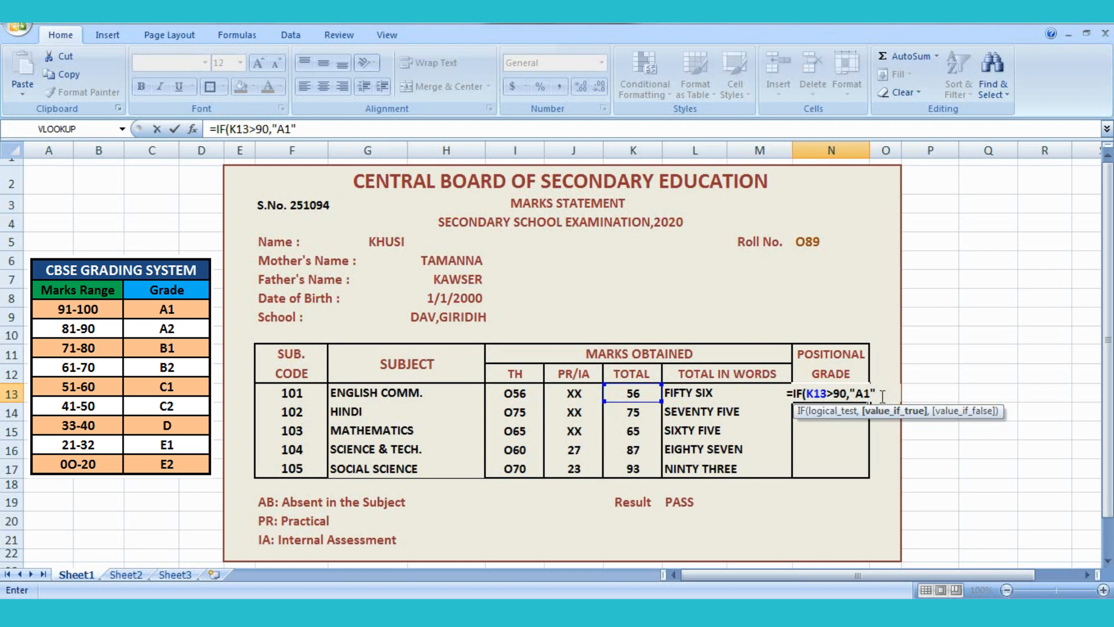
- Nest a second IF in the N13 formula that returns "A2" when K13 is greater than 80
type(",")
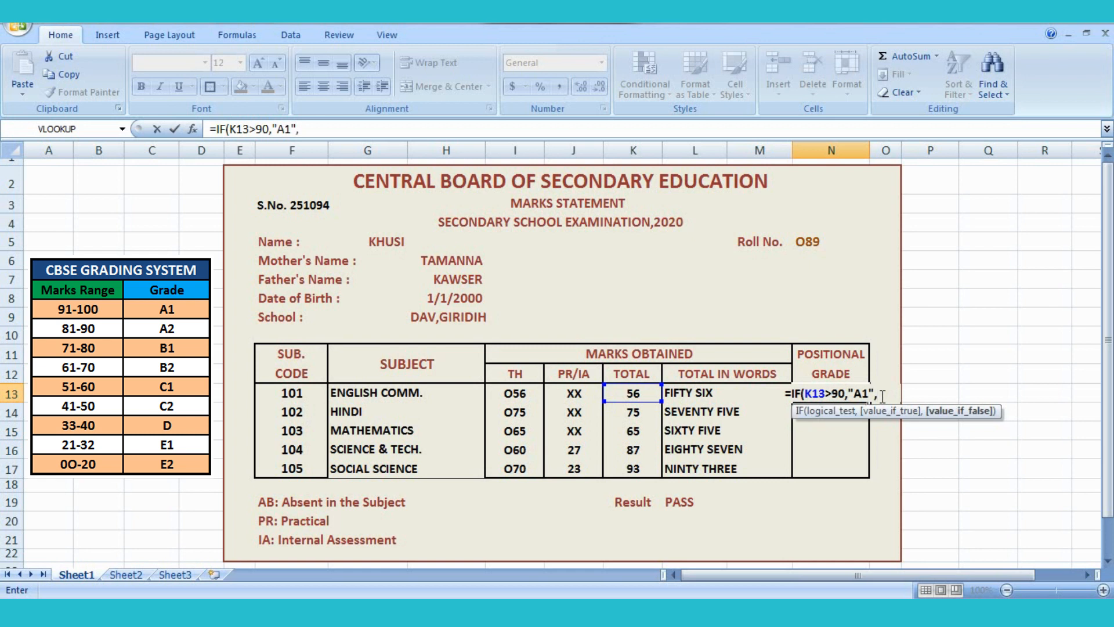
type("IF(")
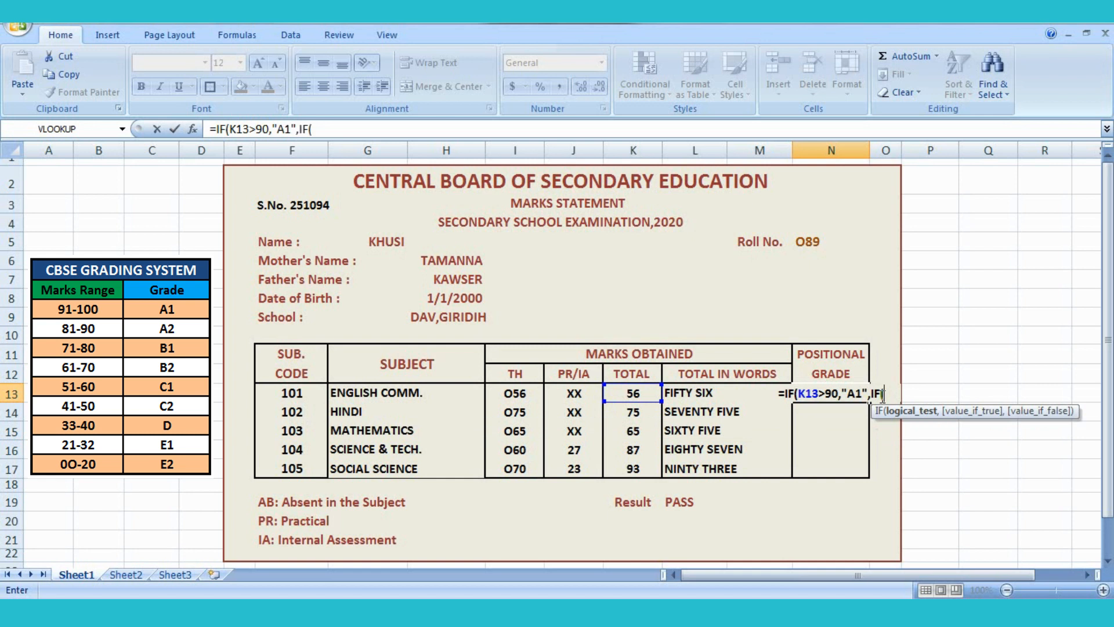
left_click(633, 394)
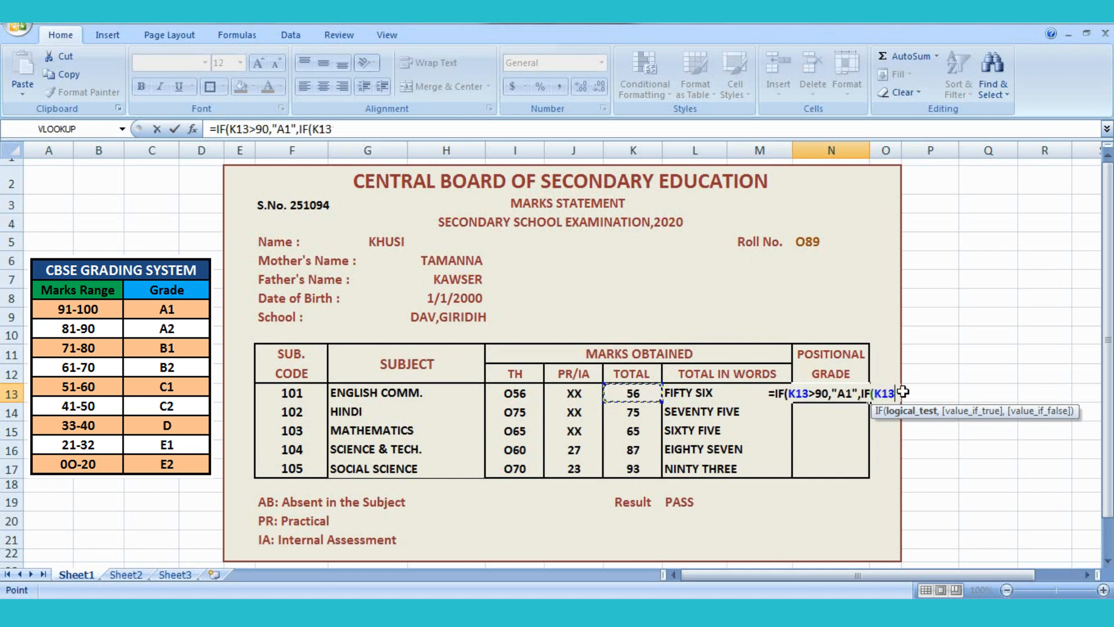
type(">8")
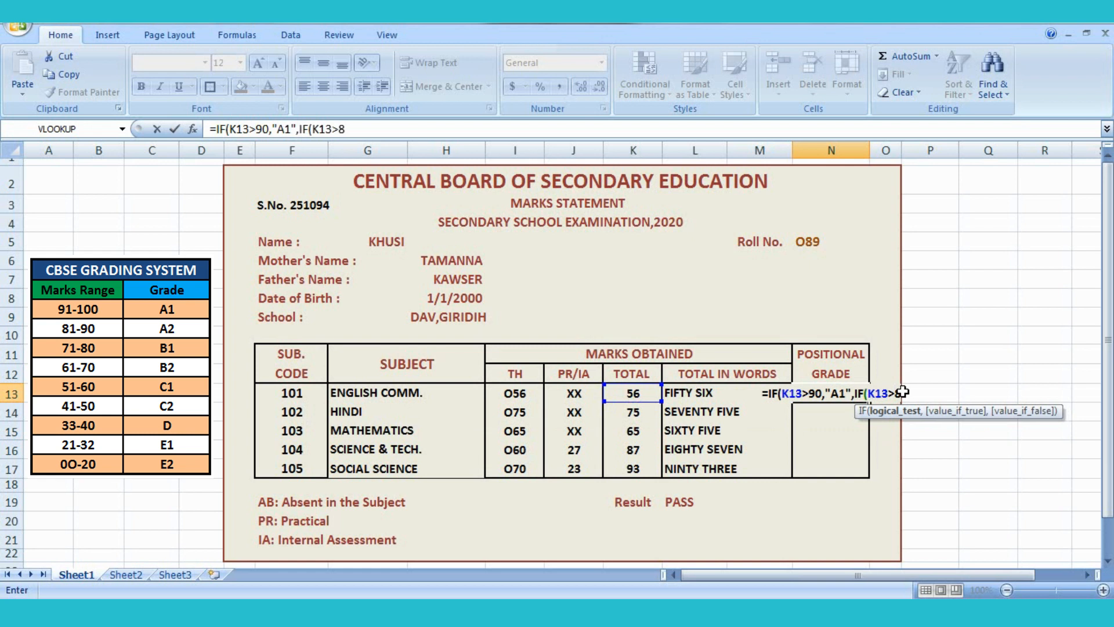
type("0")
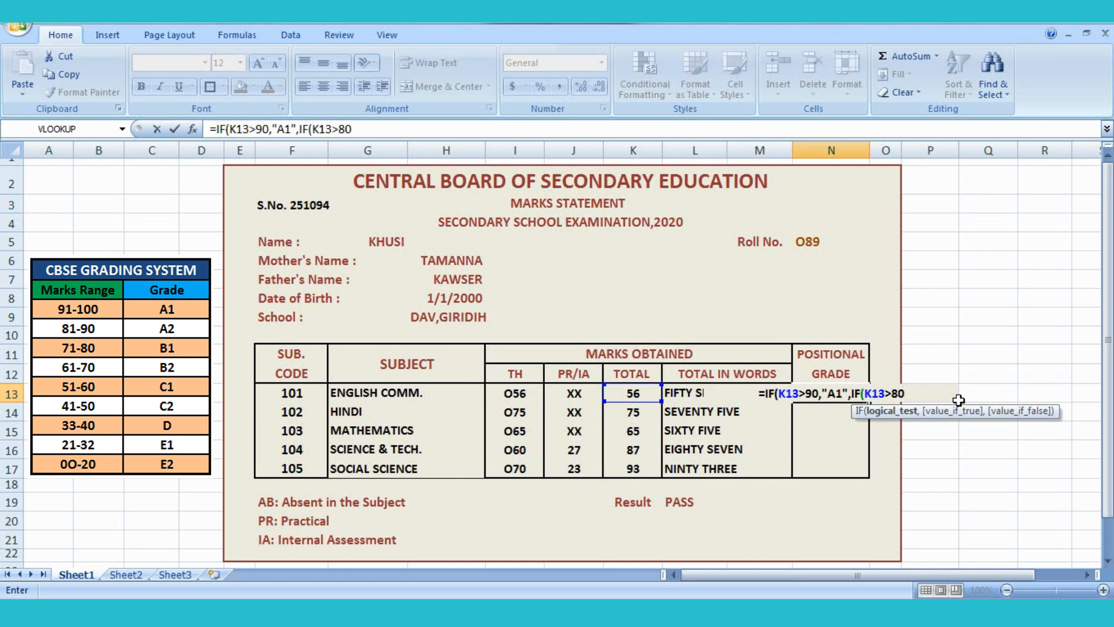
type(",\"")
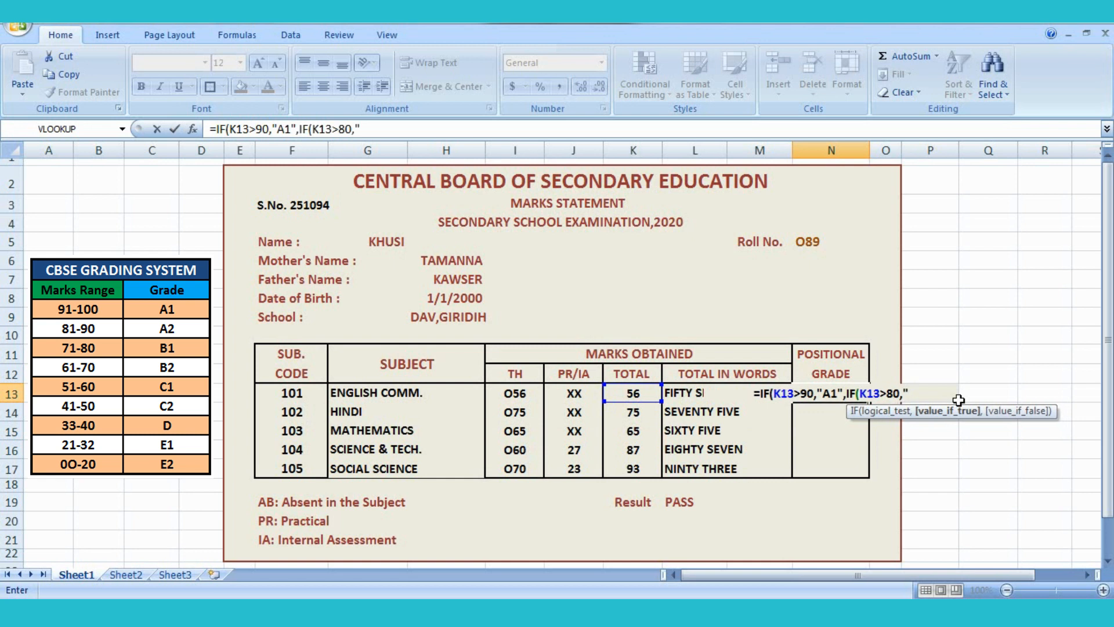
type("A2")
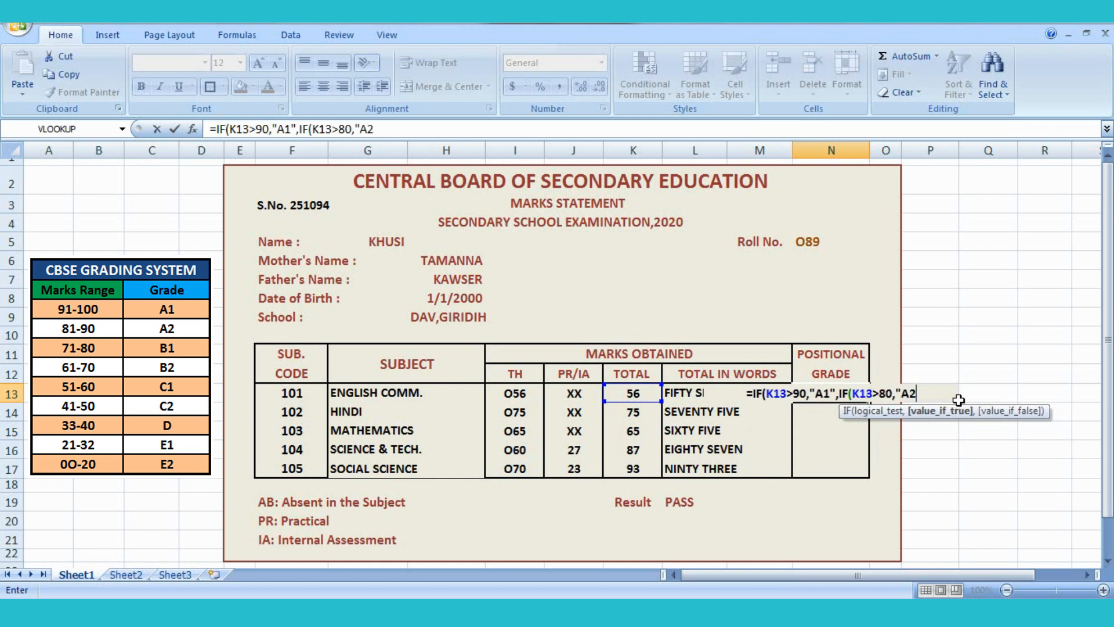
type("\"")
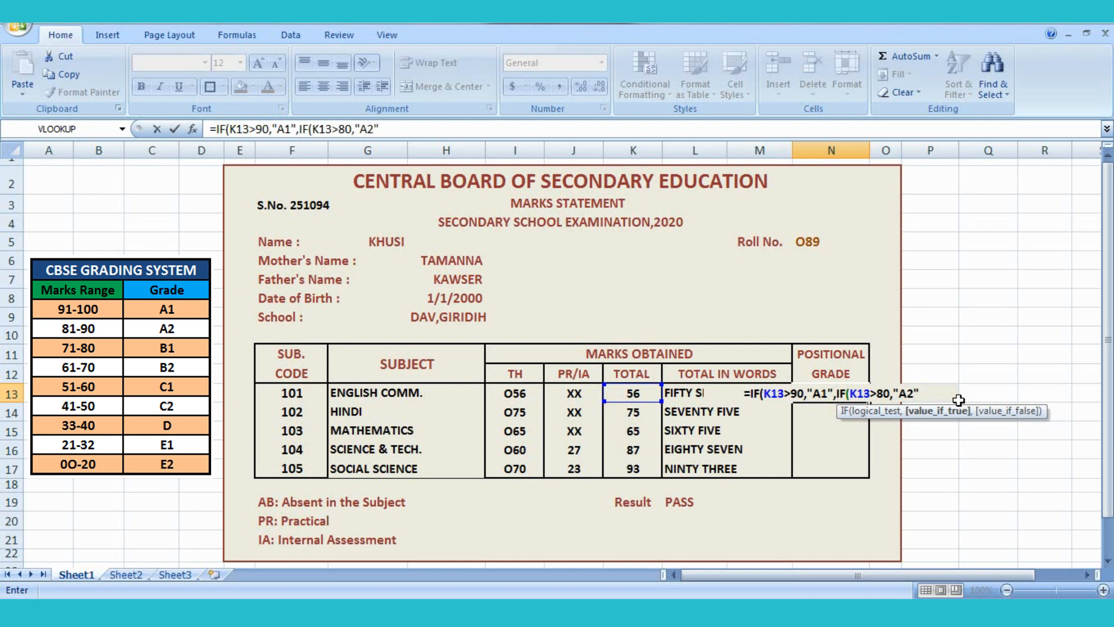
- Nest a third IF in the N13 formula that returns "B1" when K13 is greater than 70
type(",")
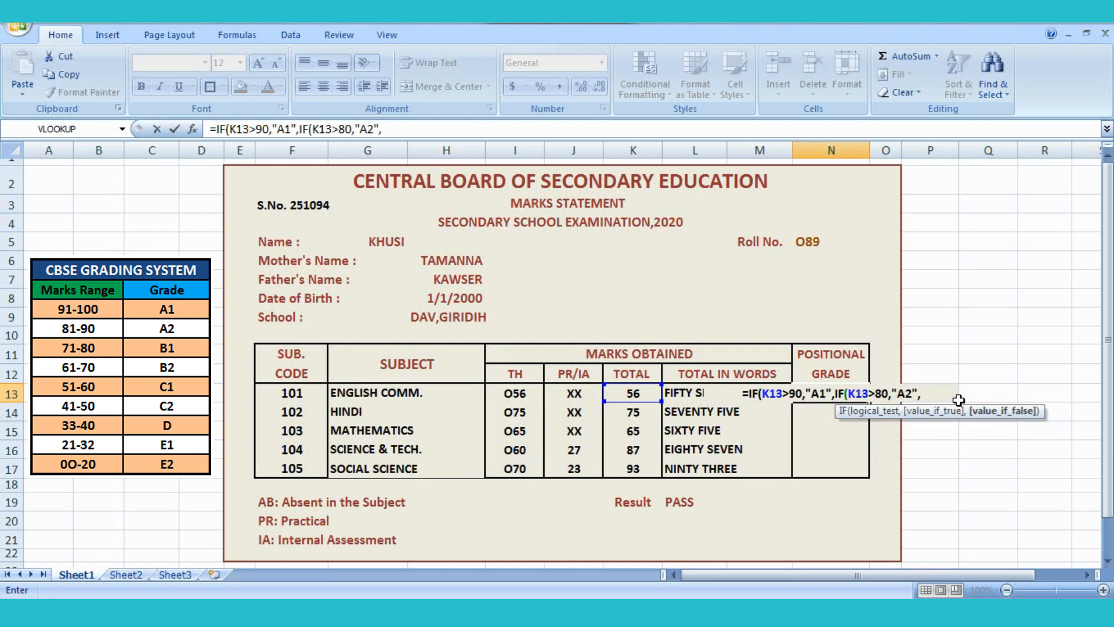
type("IF")
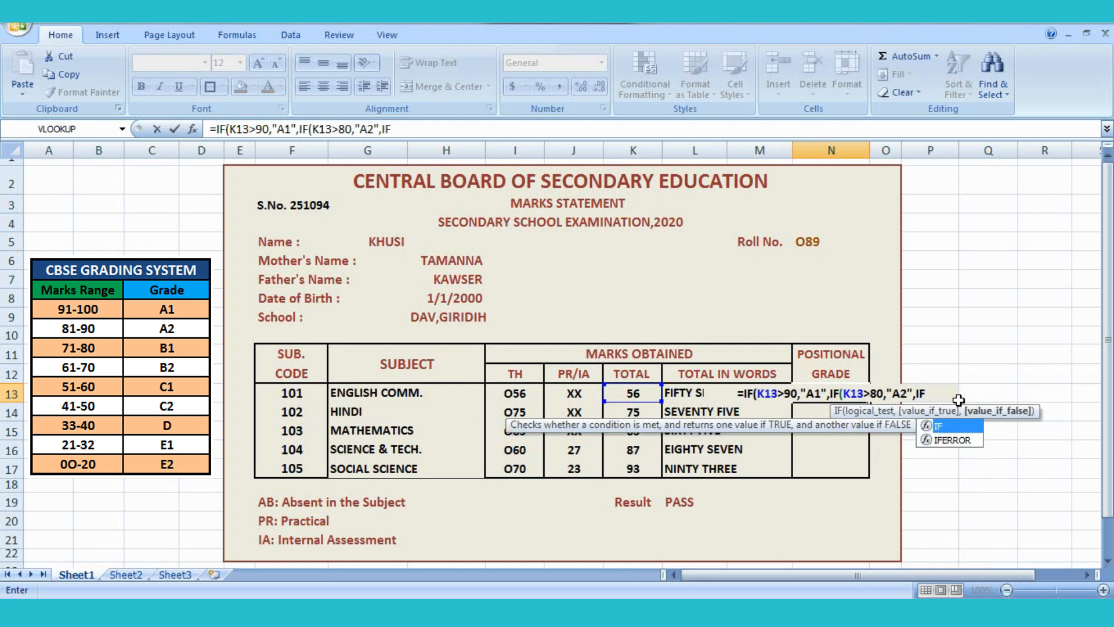
type("(")
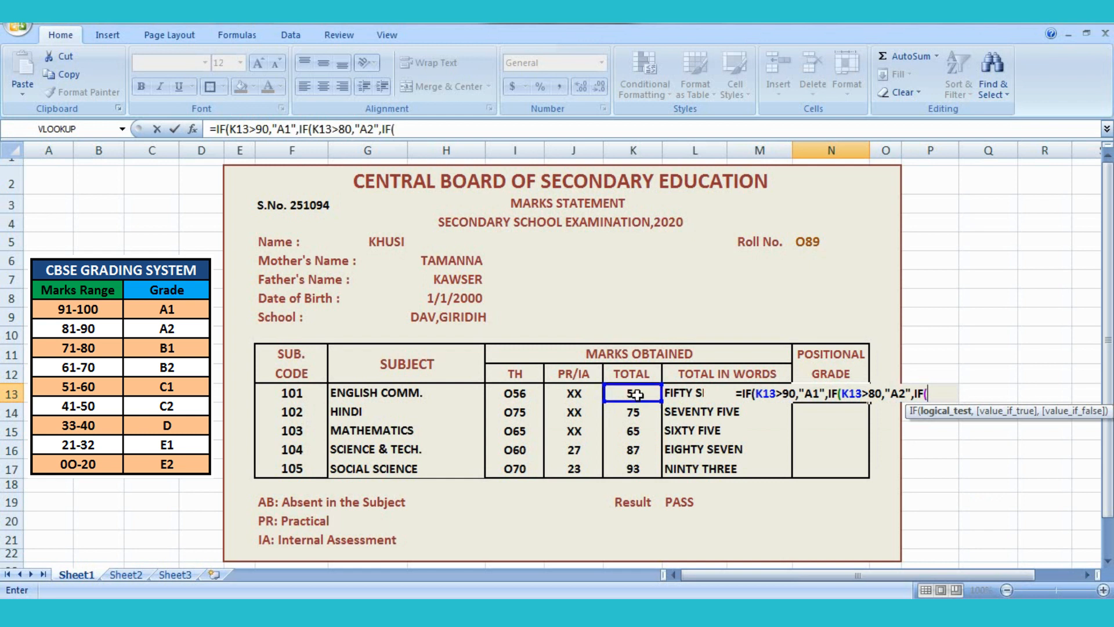
left_click(636, 395)
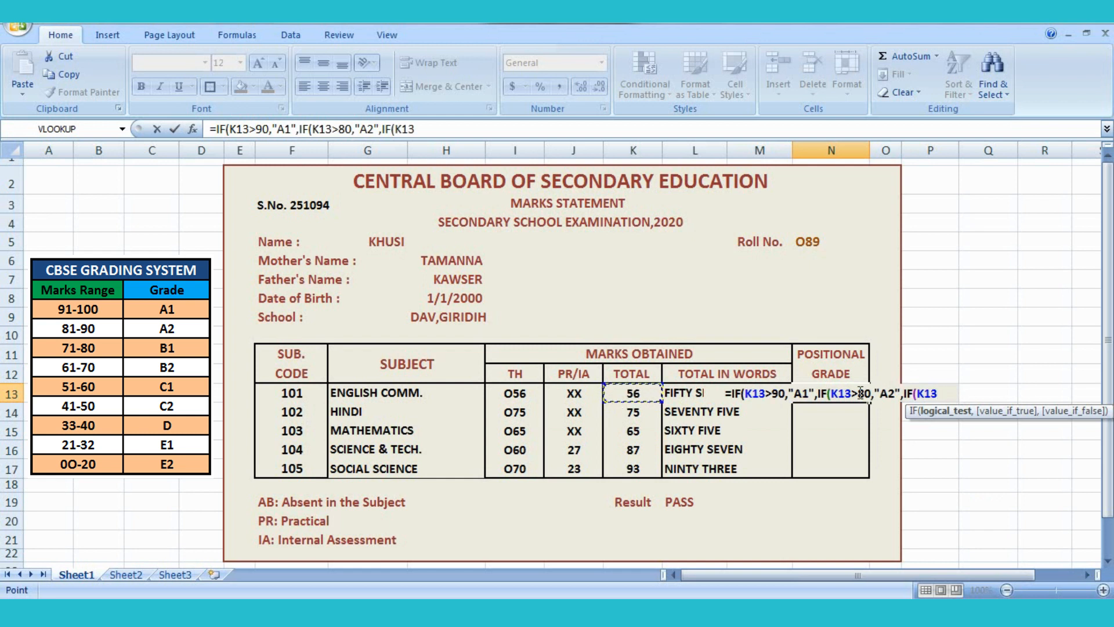
type(">")
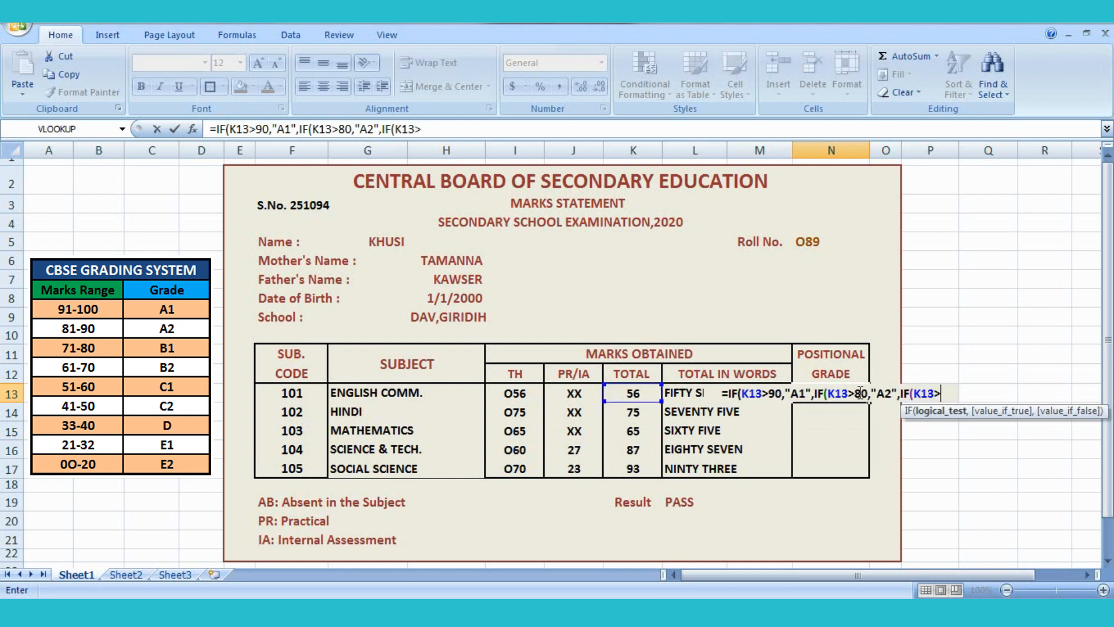
type("7")
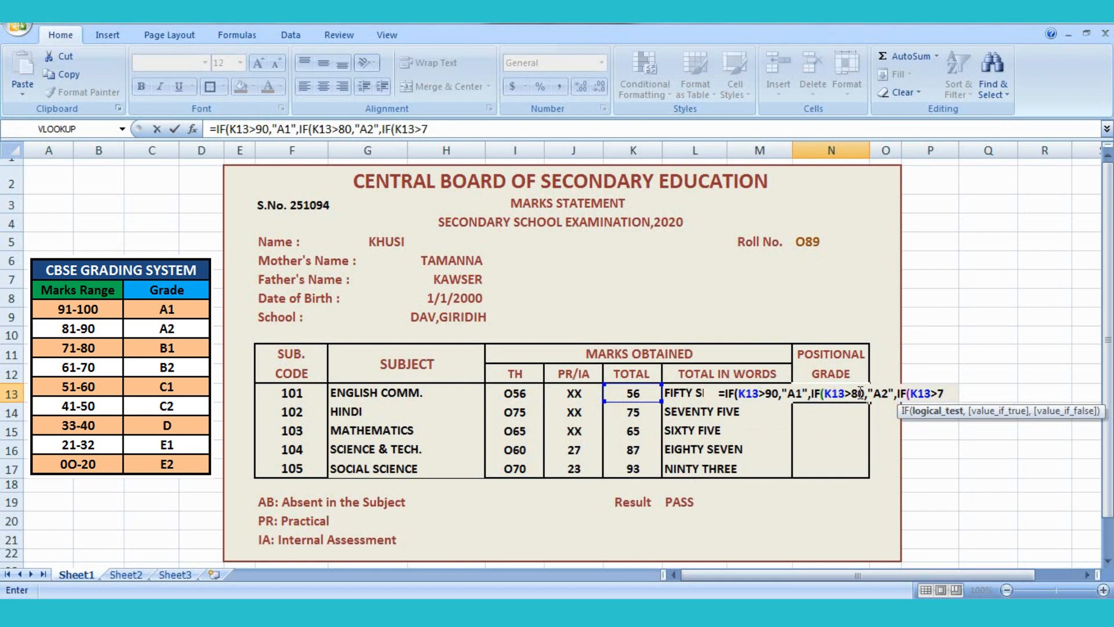
type("0")
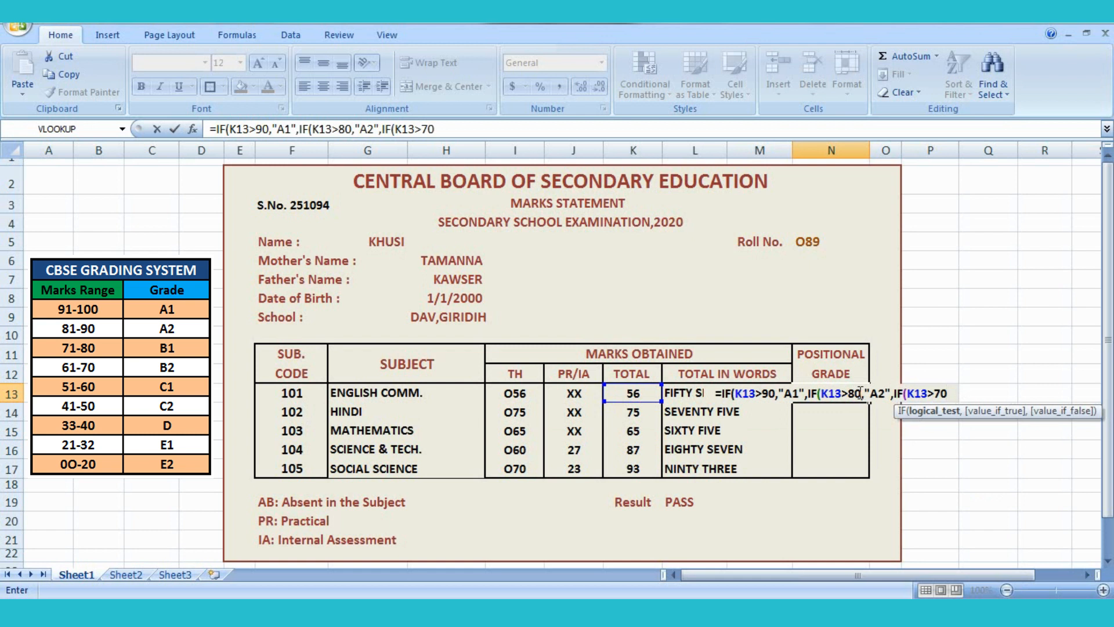
type(",\"")
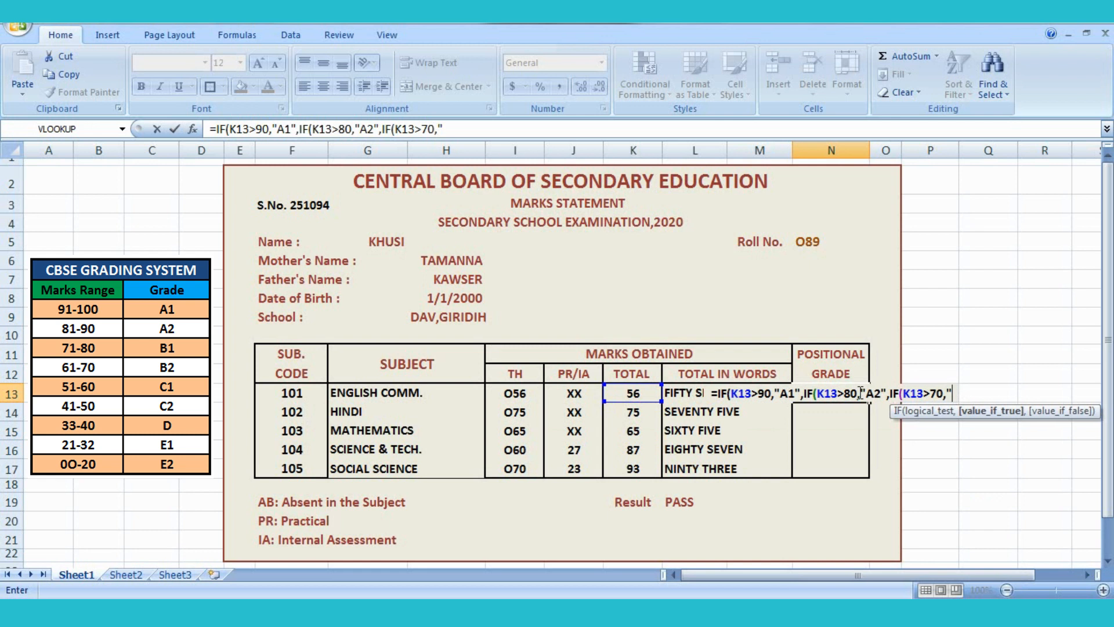
type("B")
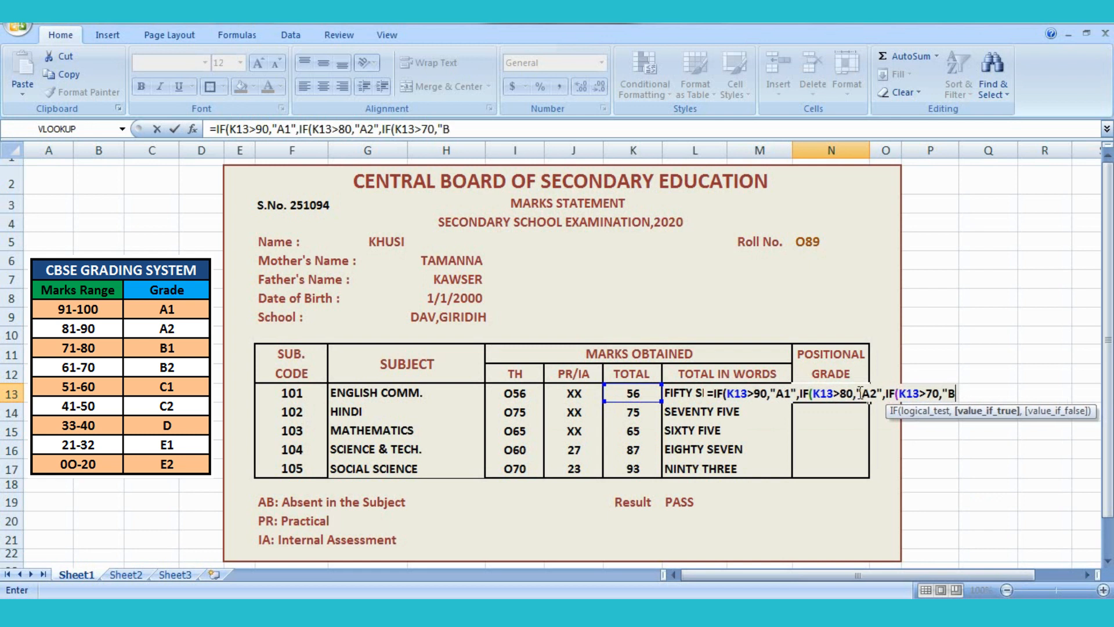
type("1\"")
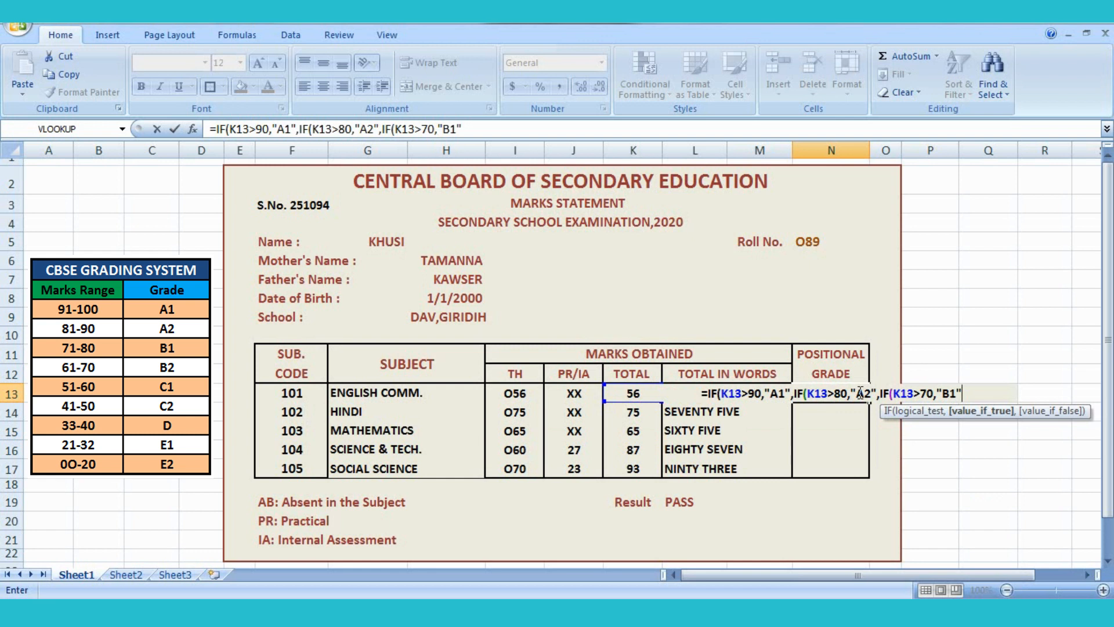
- Nest a fourth IF in the N13 formula that returns "B2" when K13 is greater than 60
type(",IF")
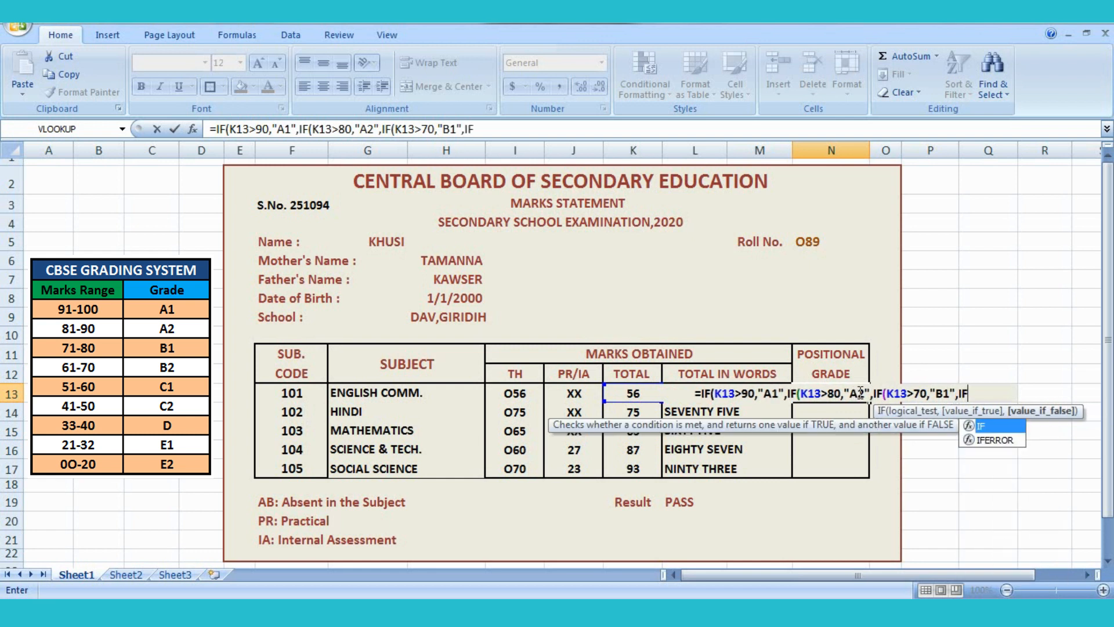
type("(")
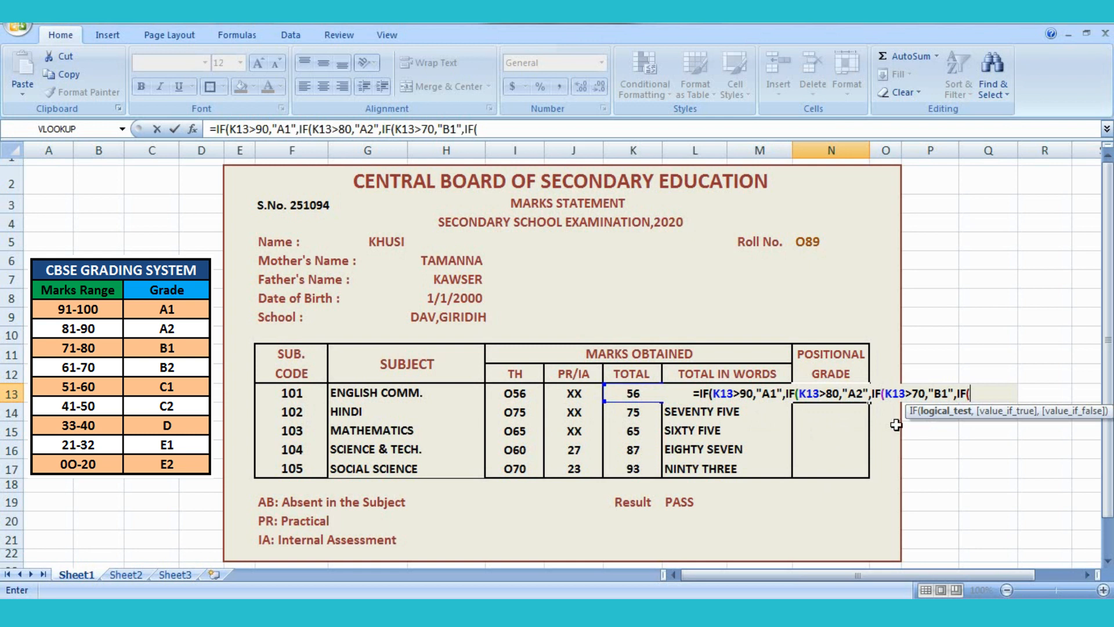
left_click(628, 395)
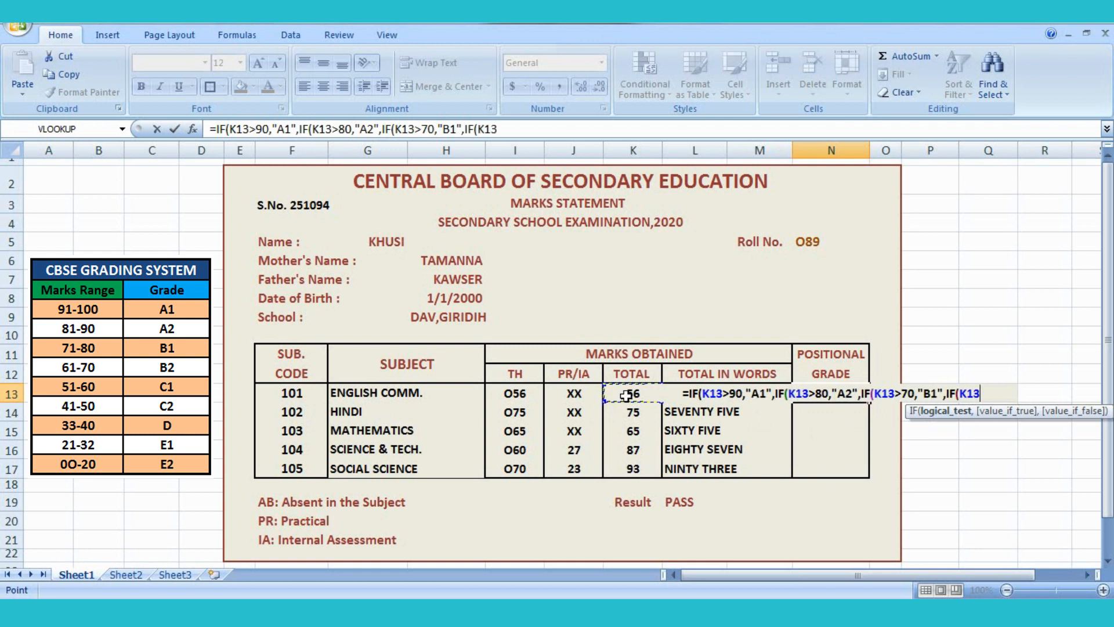
type(">")
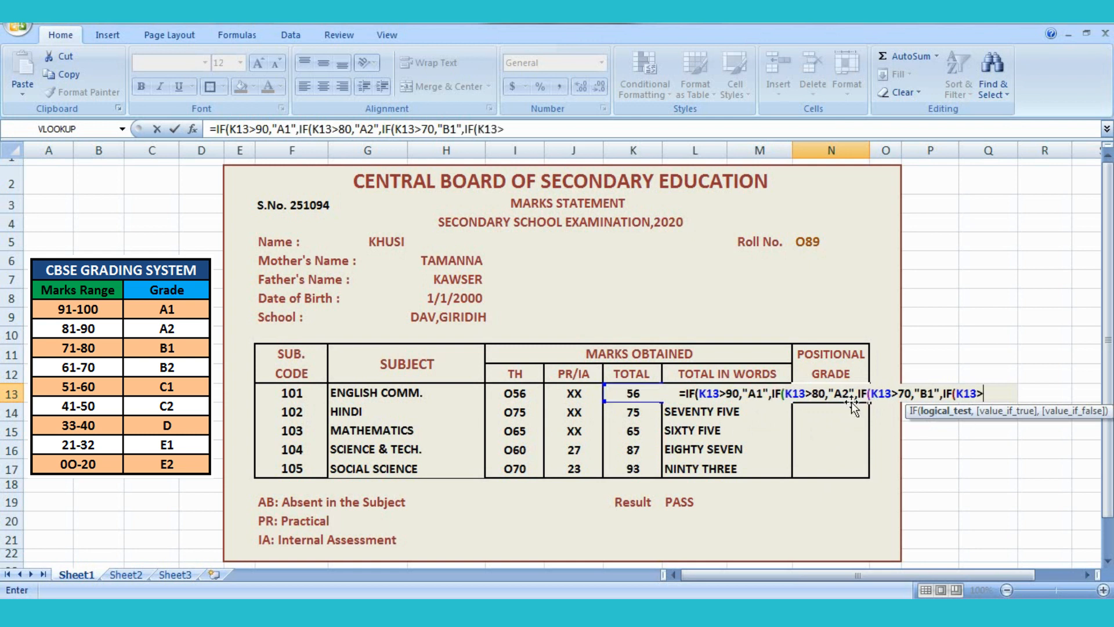
type("60")
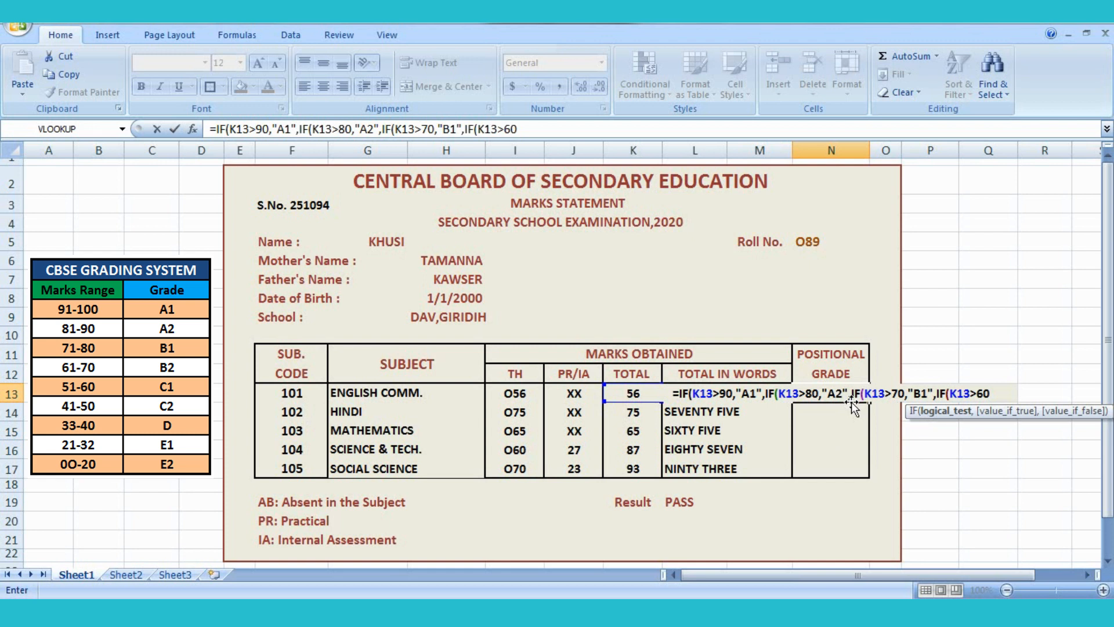
type(",\"")
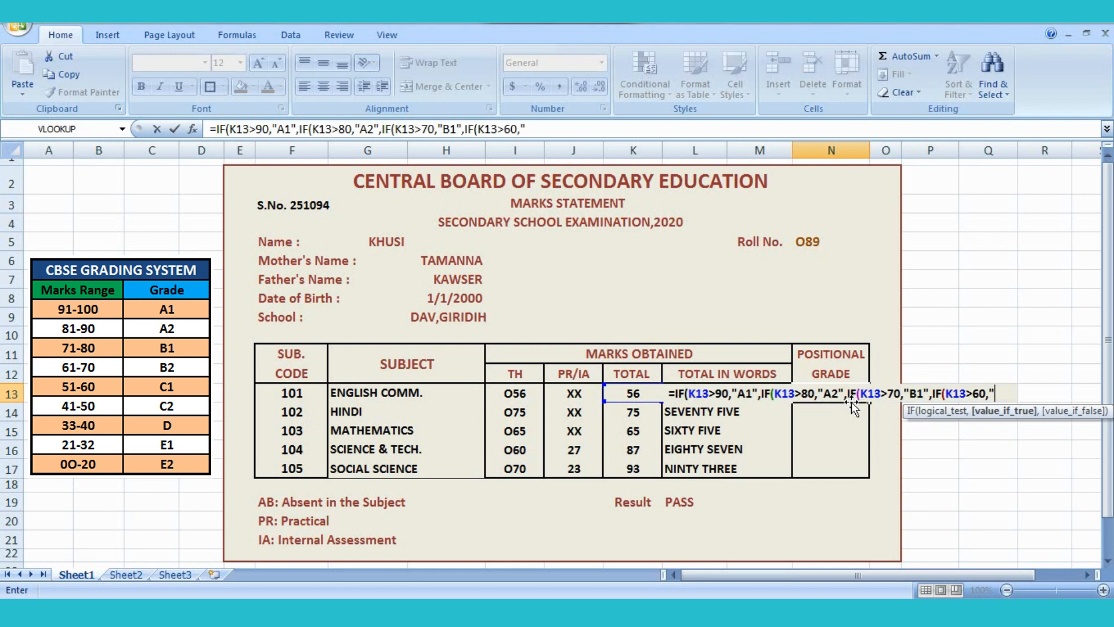
type("B")
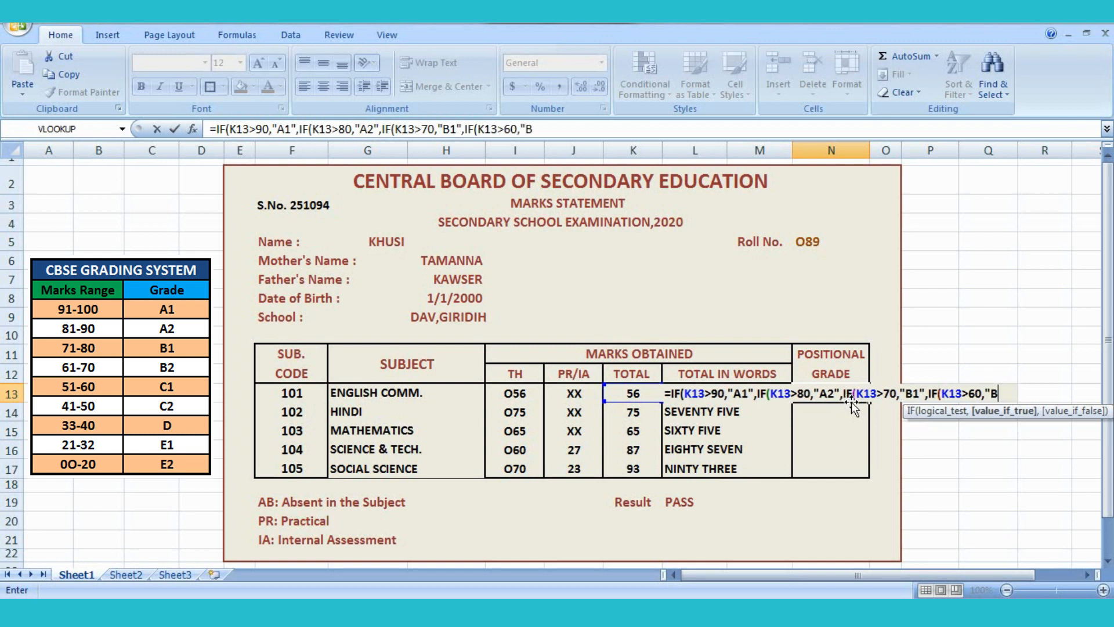
- Close the "B2" result and nest a fifth IF in the N13 formula that returns "C1" when K13 is greater than 50
type("2\",")
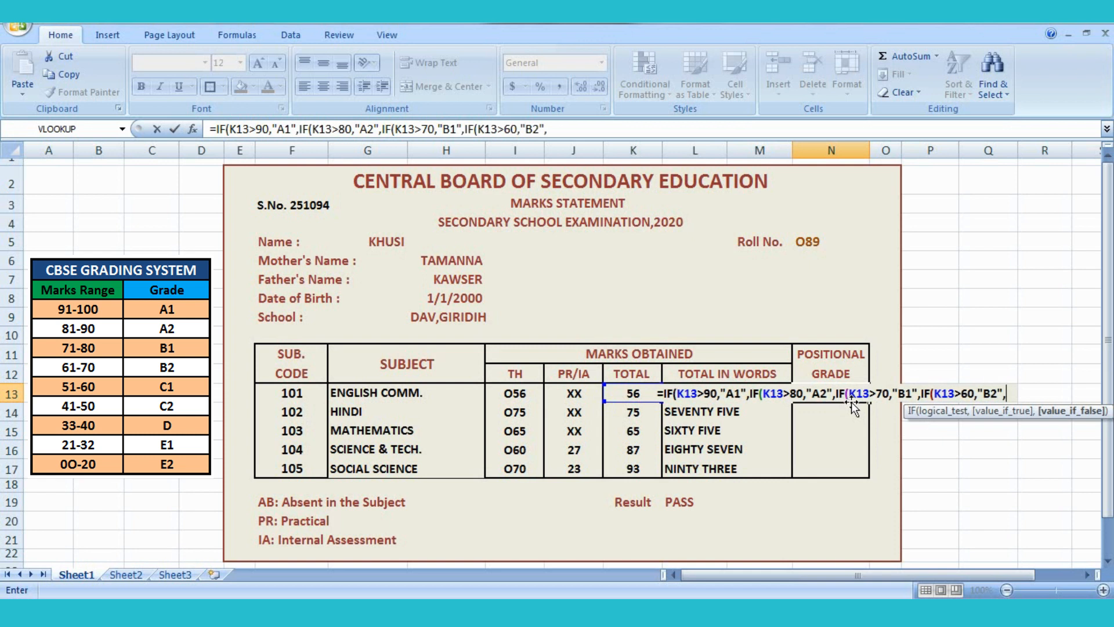
type("IF")
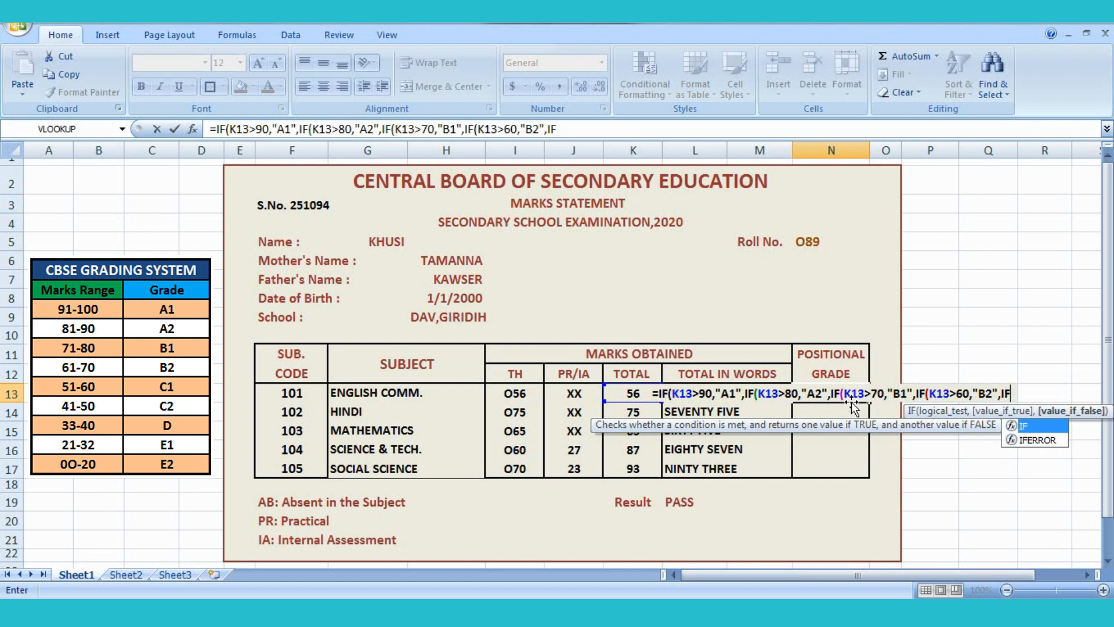
type("(")
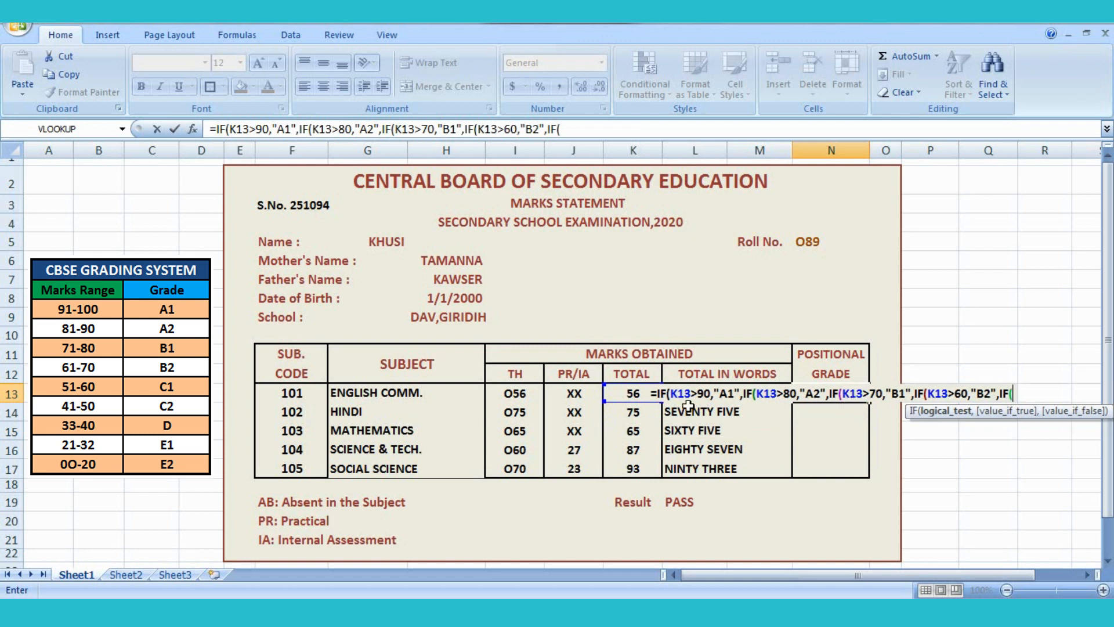
left_click(616, 390)
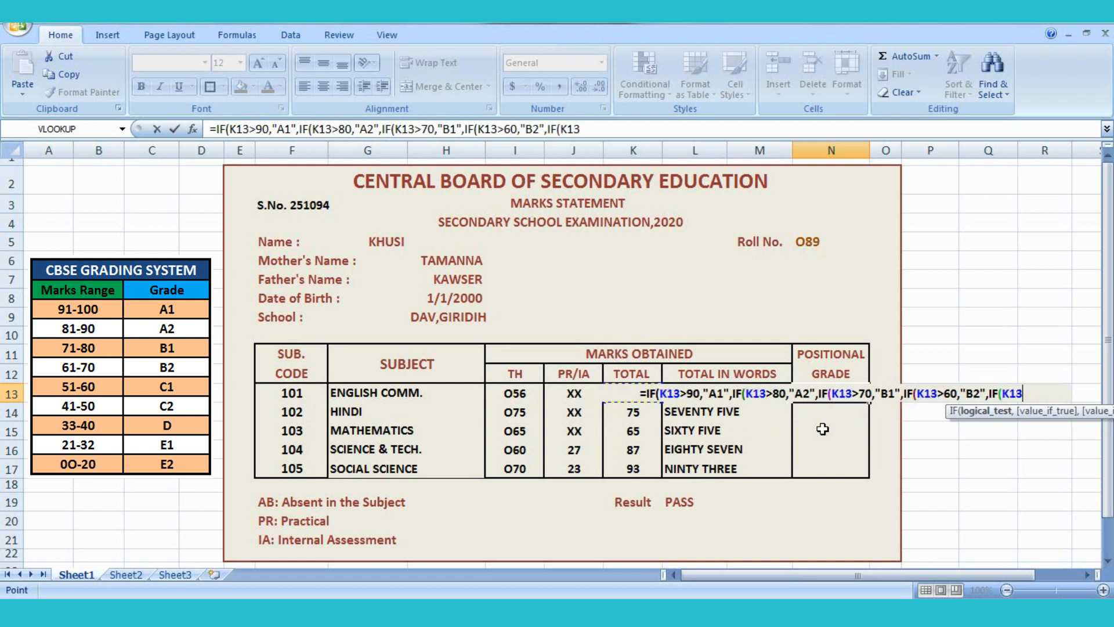
type(">5")
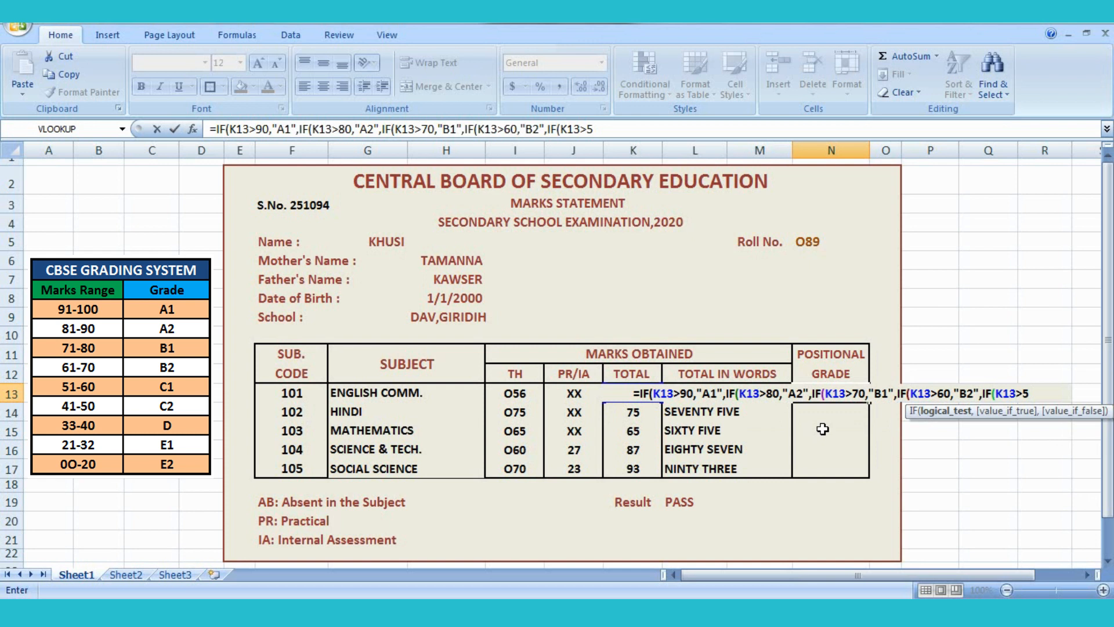
type("0")
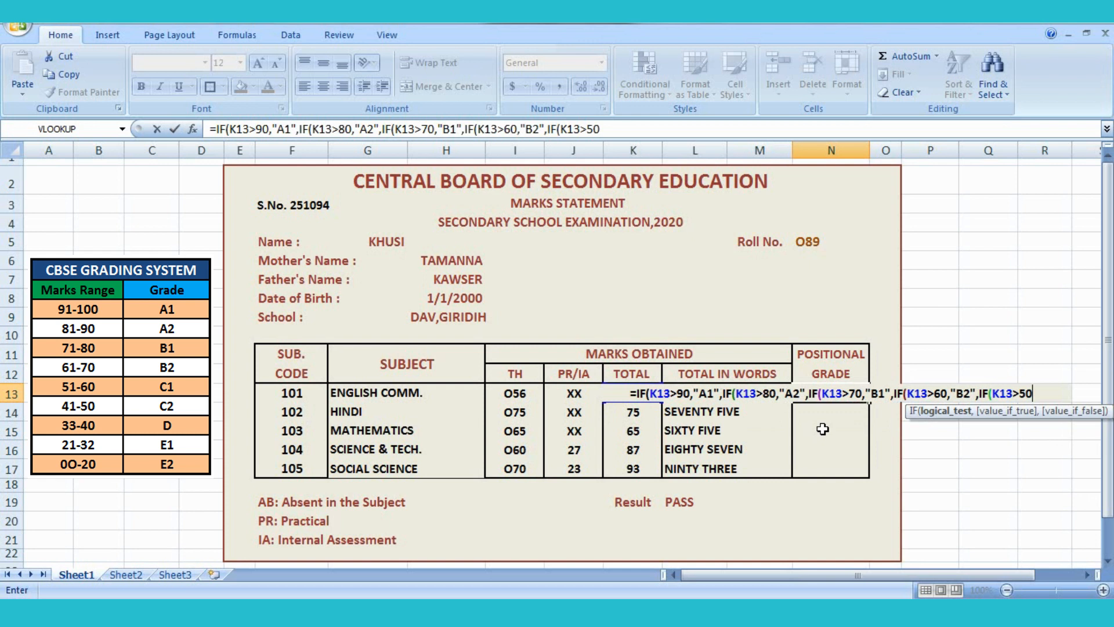
type(",\"")
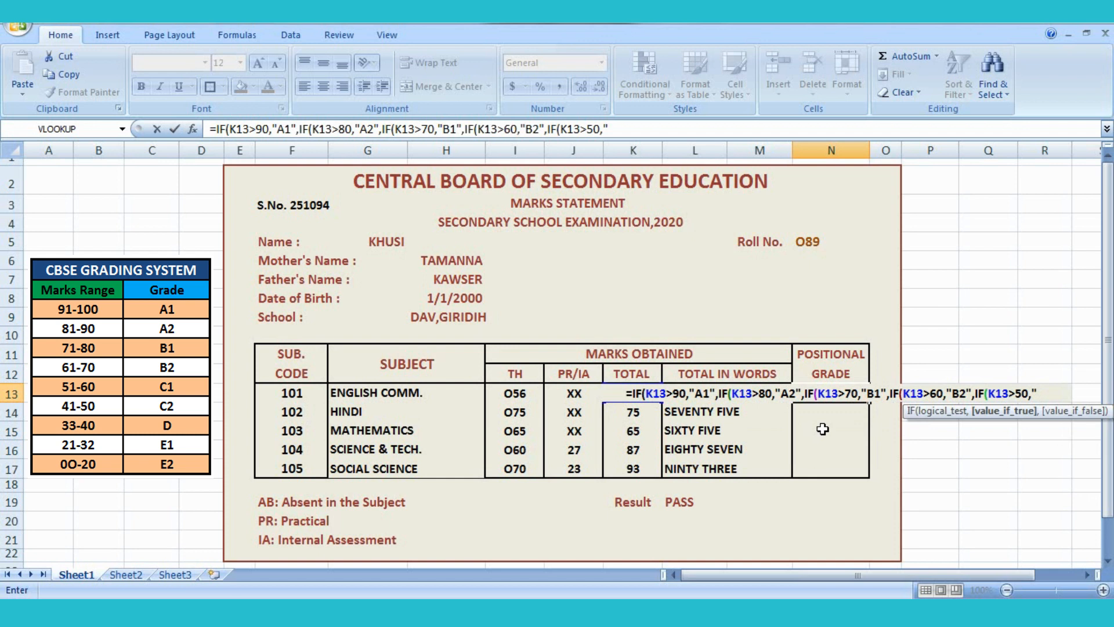
type("C1\"")
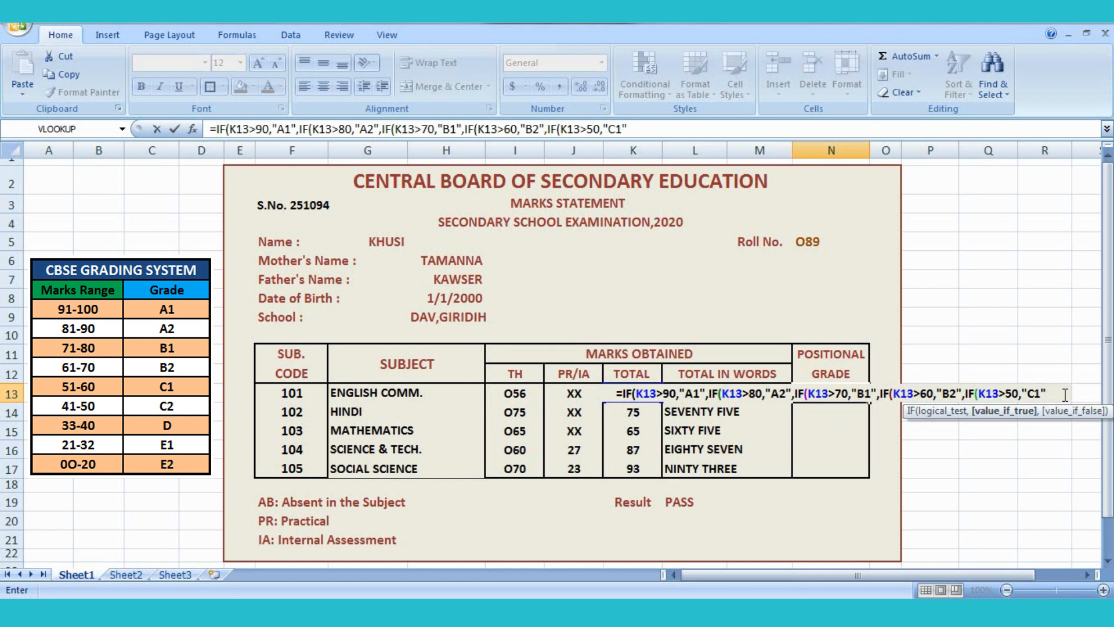
- Nest a sixth IF in the N13 formula that returns "C2" when K13 is greater than 40
type(",")
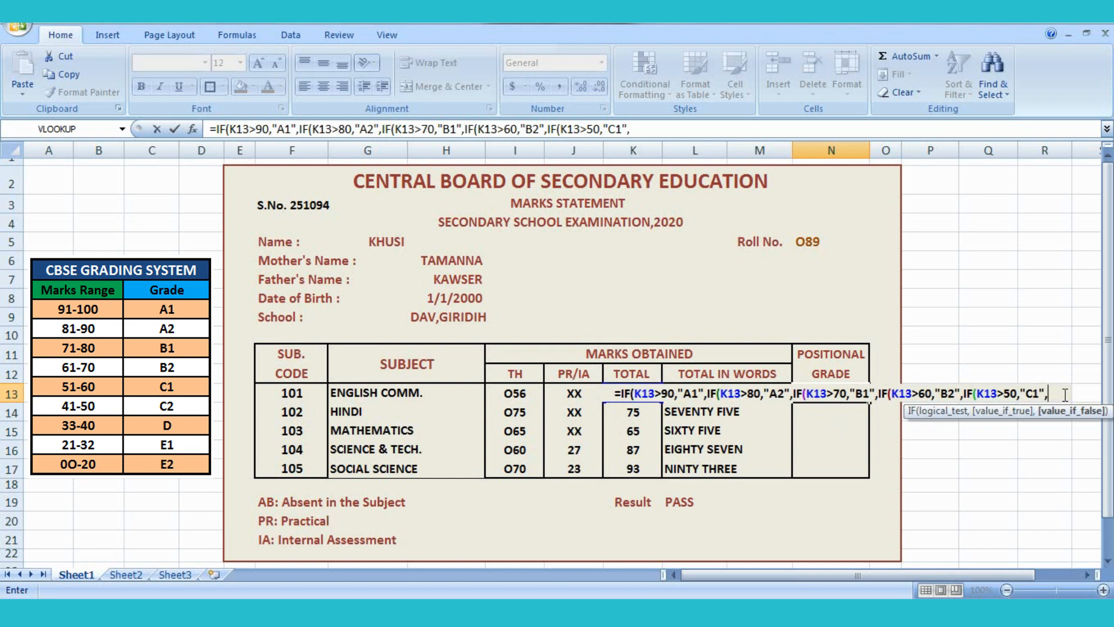
type("IF")
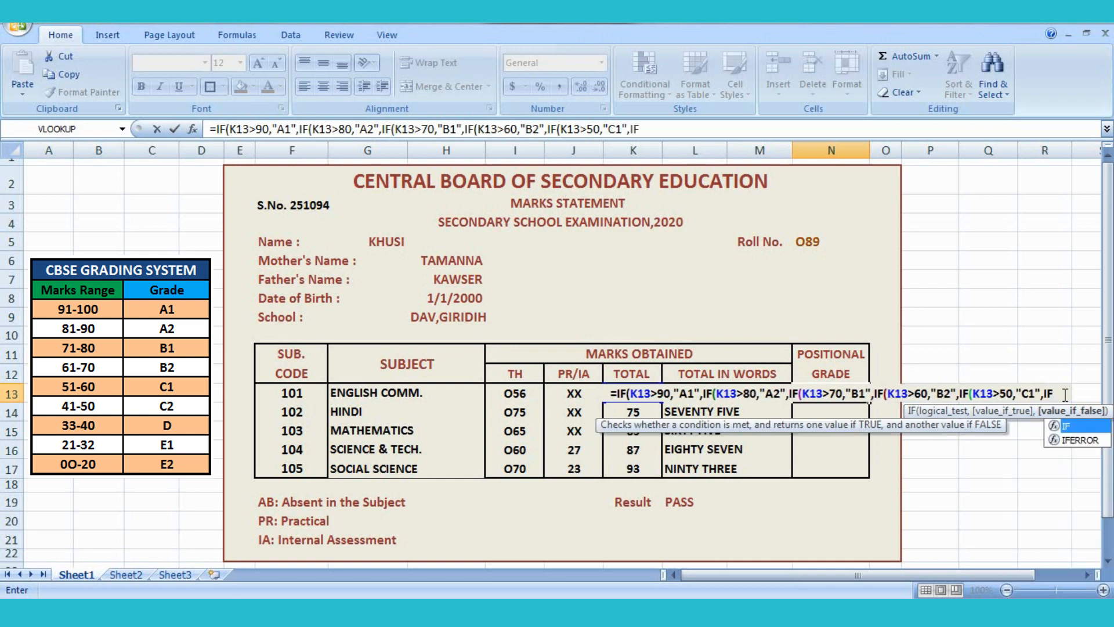
type("(")
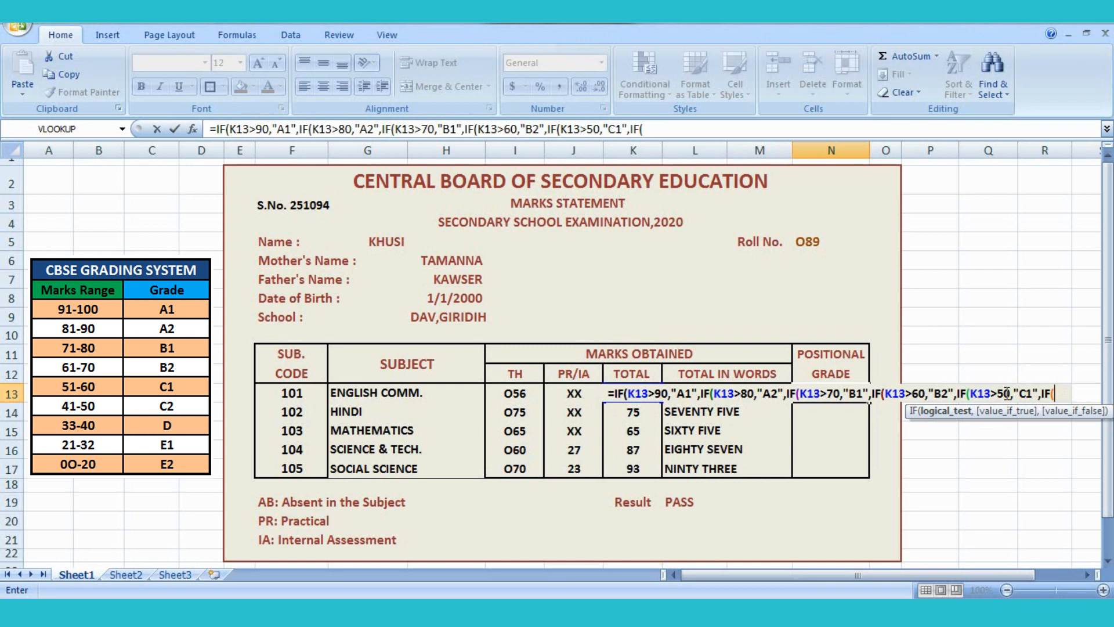
left_click(1055, 393)
left_click(627, 398)
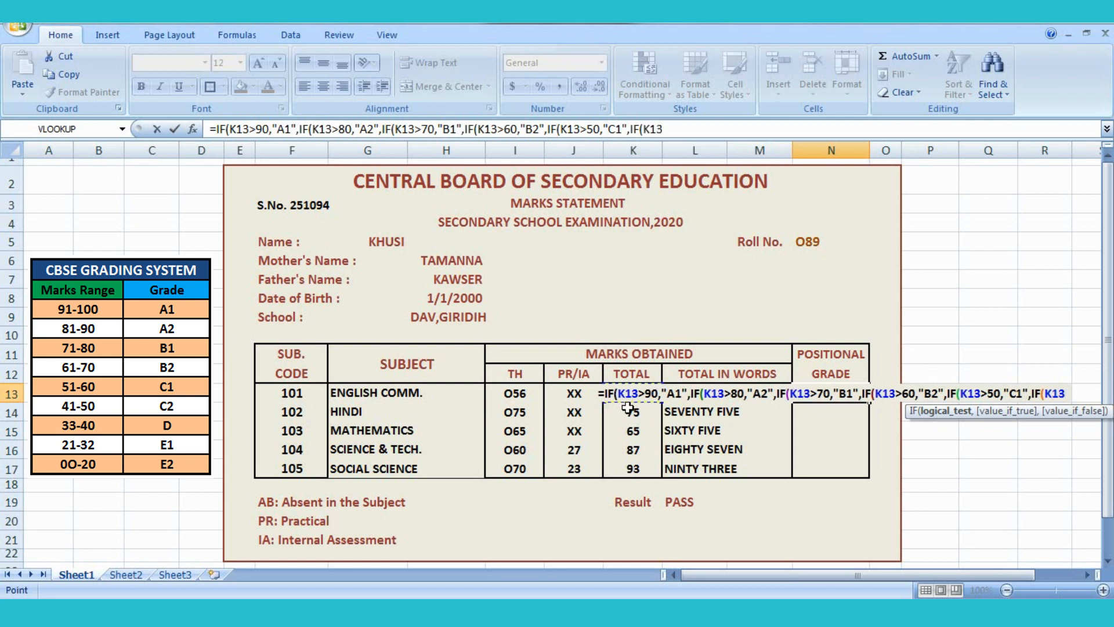
type(">")
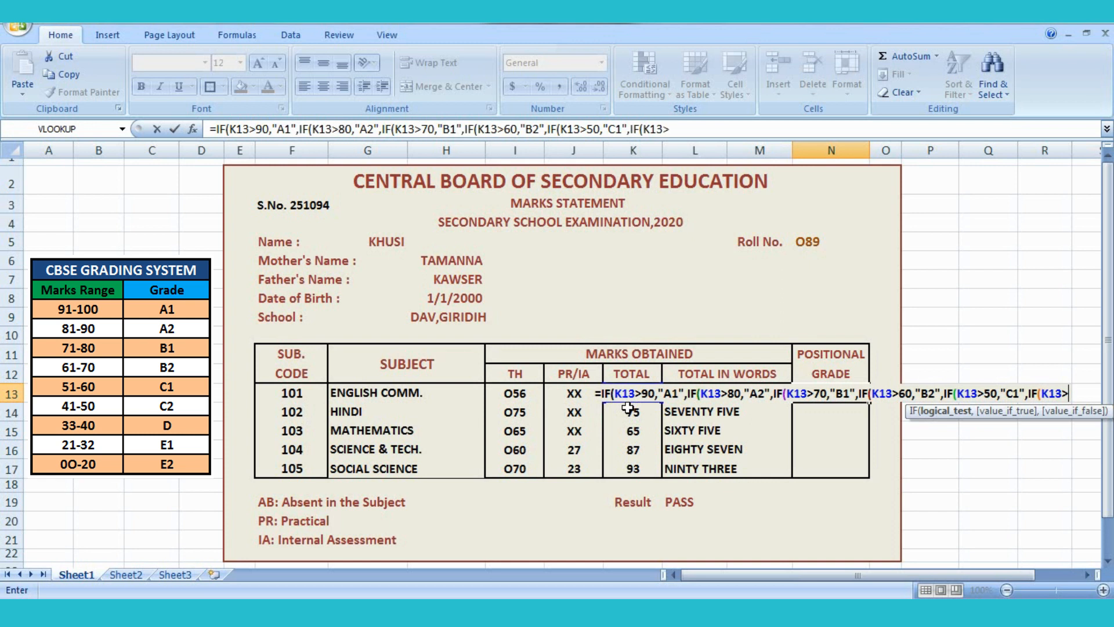
type("4")
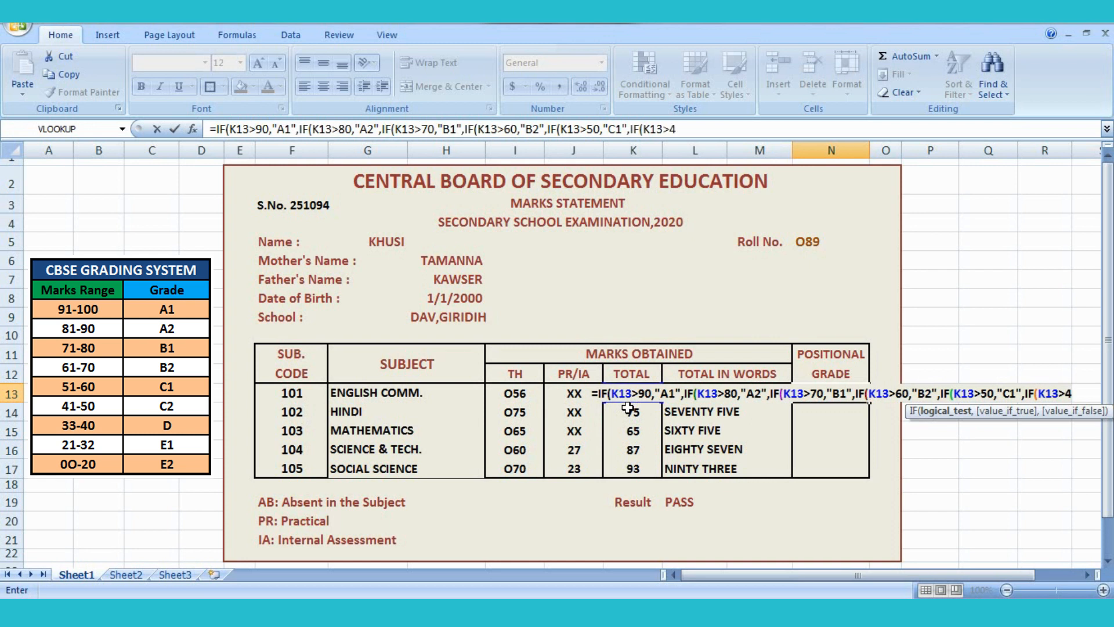
type("0")
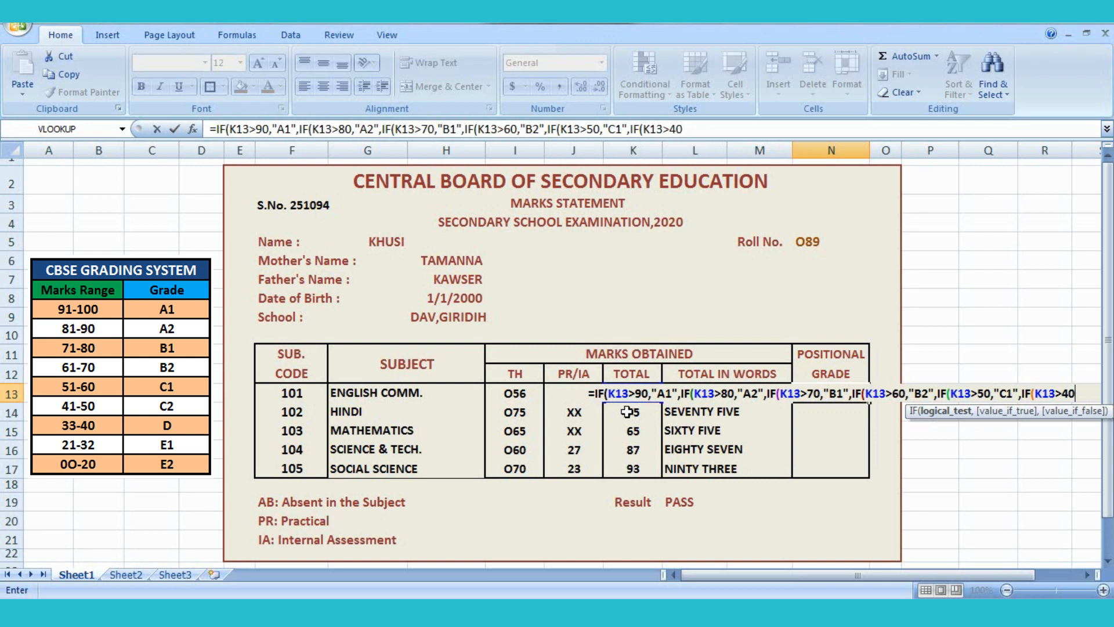
type(",\"")
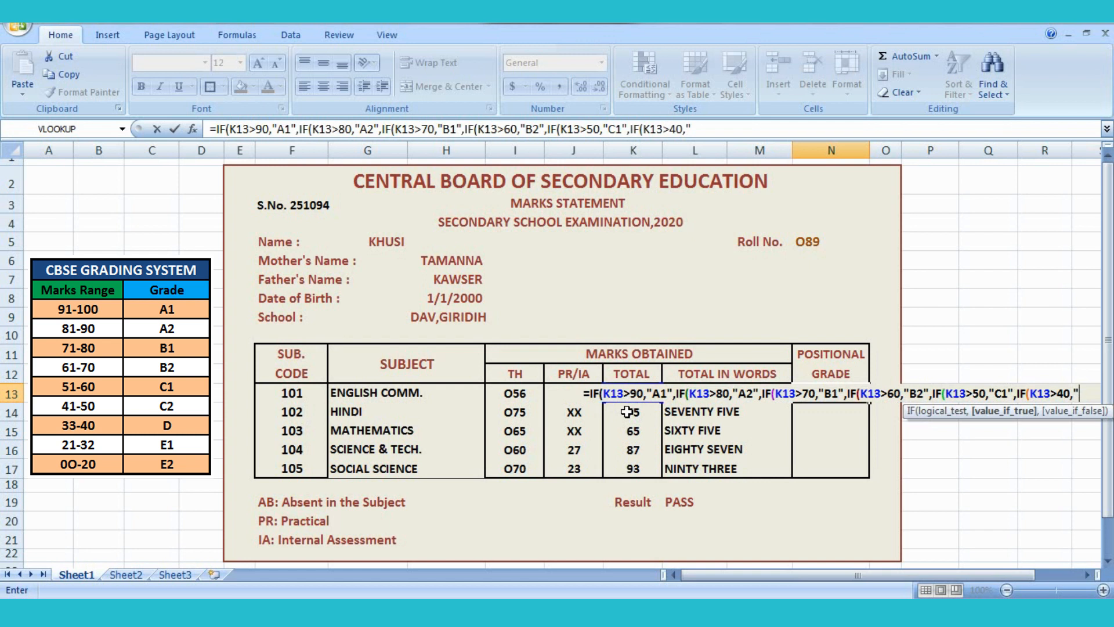
type("C")
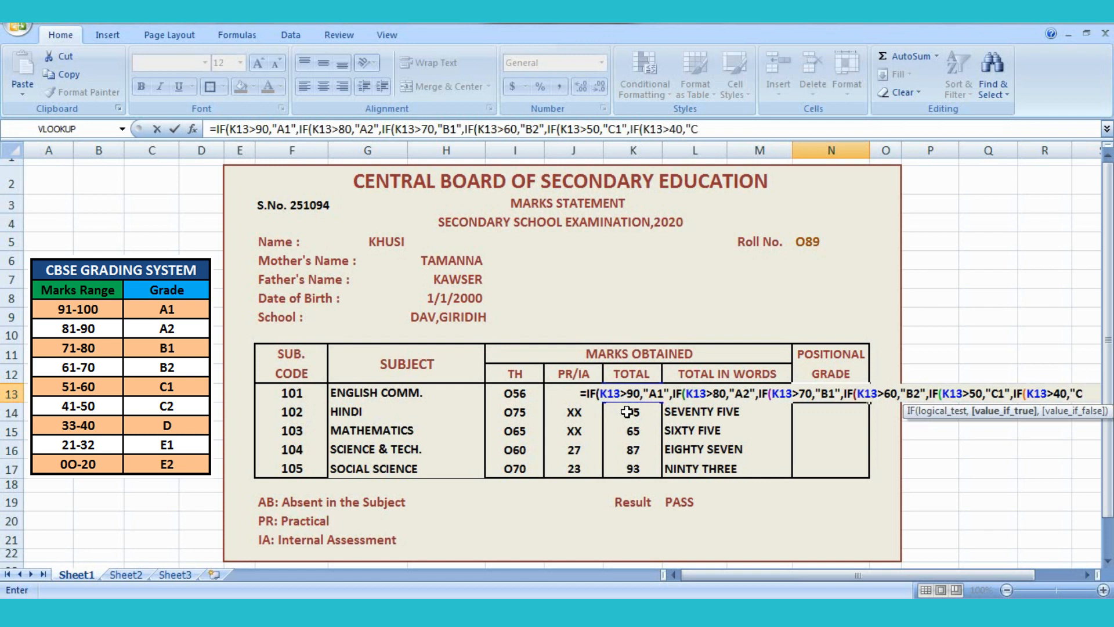
type("2")
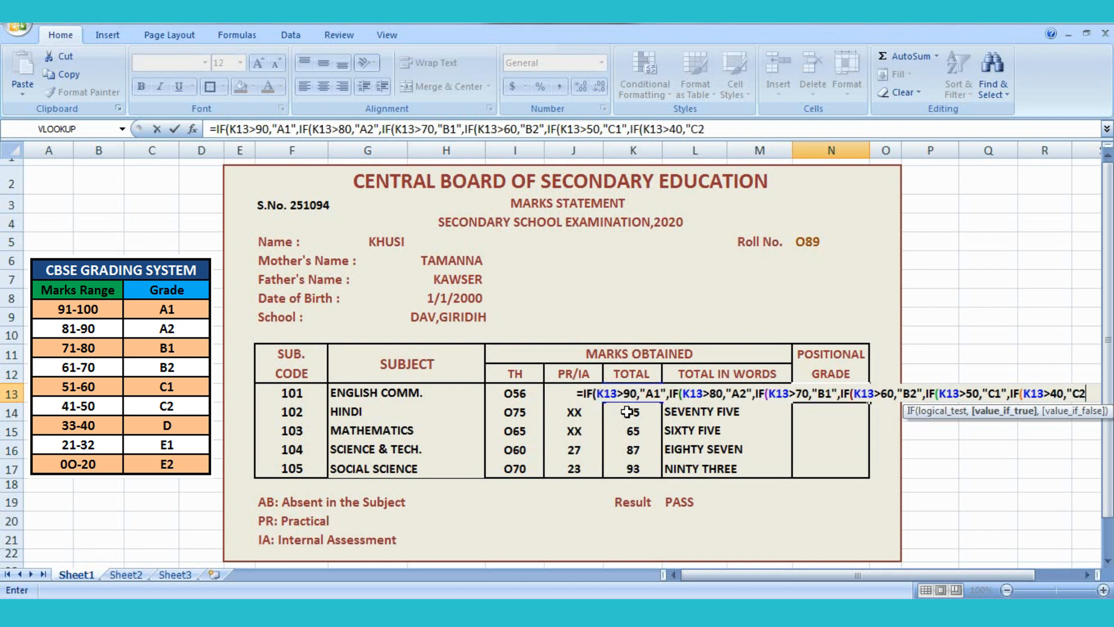
type("\"")
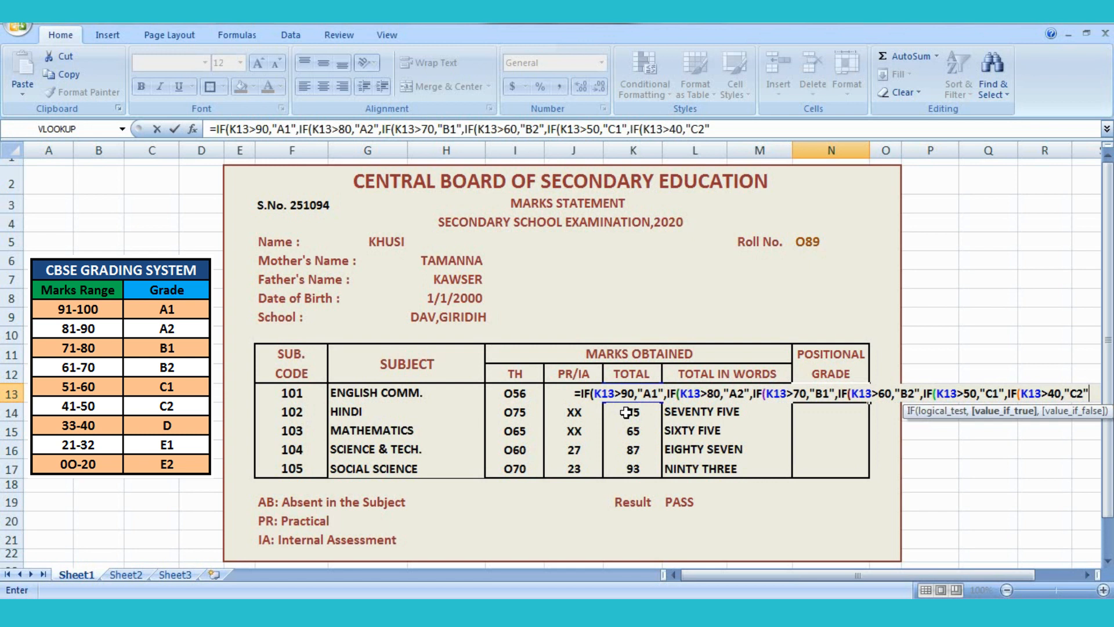
- Nest a seventh IF in the N13 formula that returns "D" when K13 is greater than 32
type(",IF")
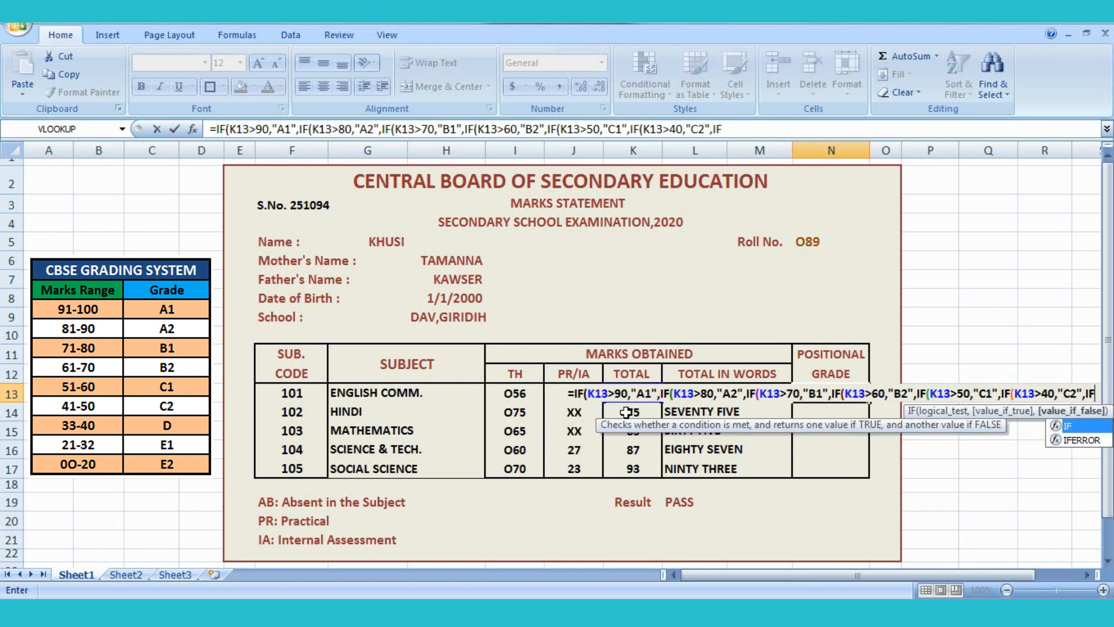
type("(")
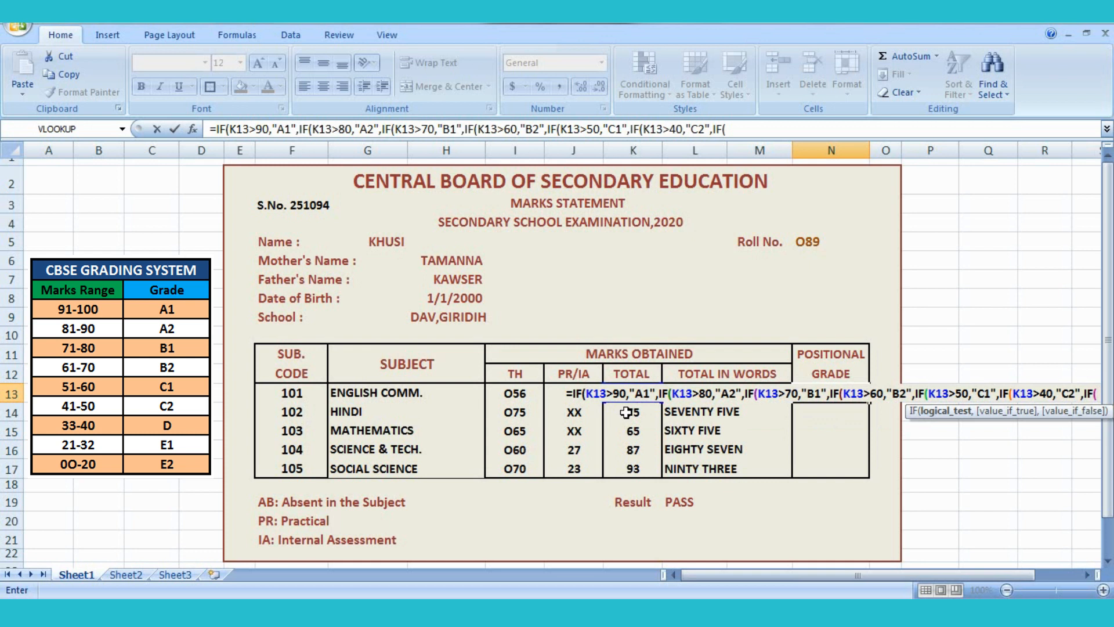
left_click(628, 412)
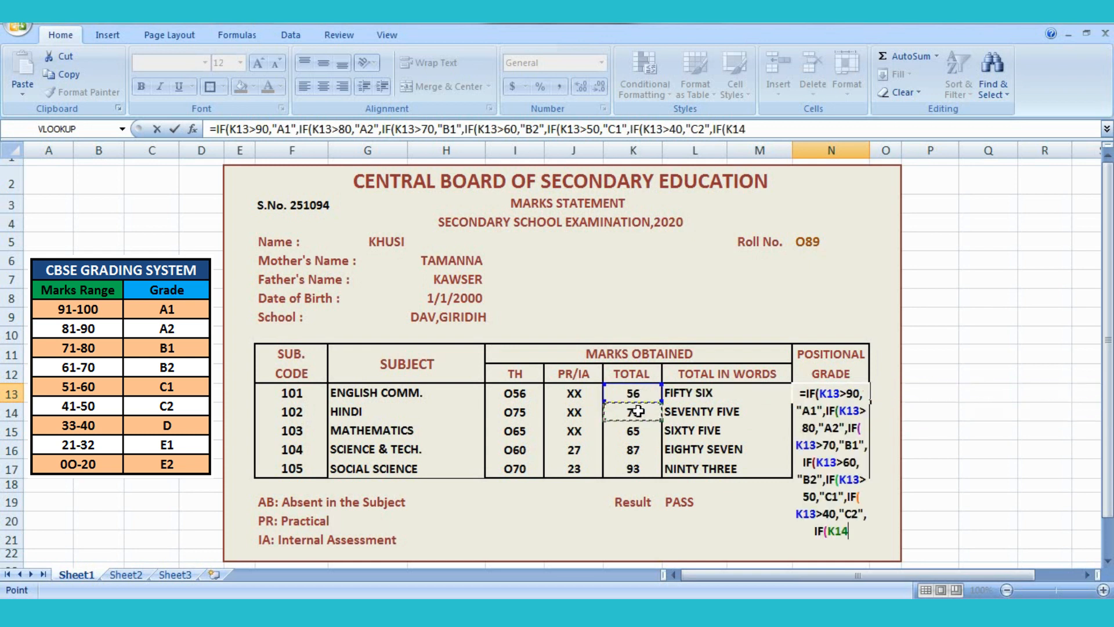
key("Up")
type(">")
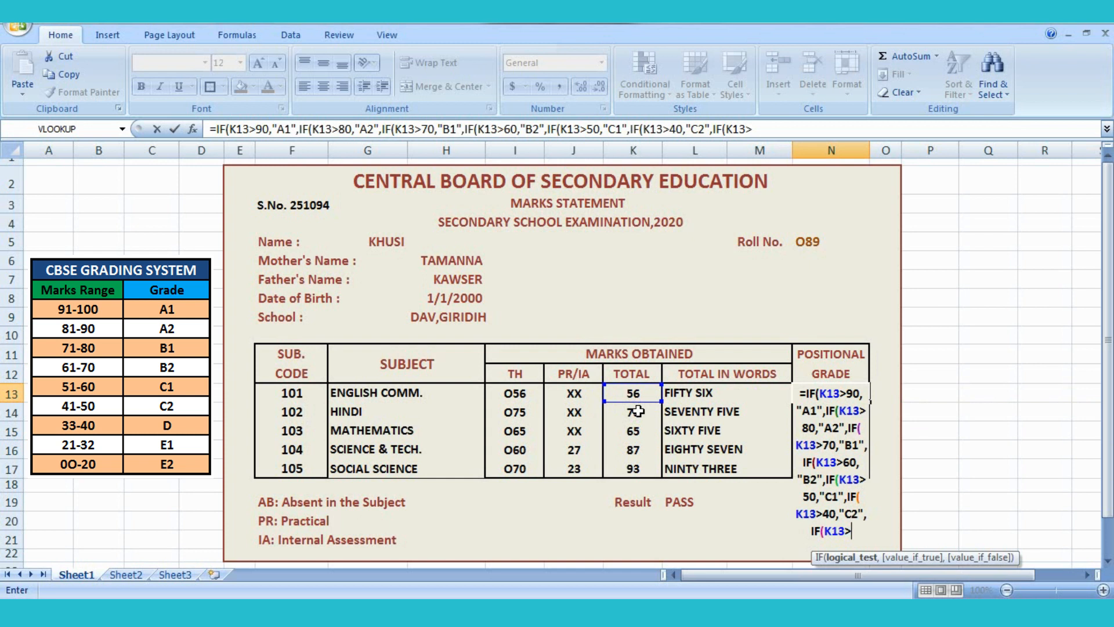
type("32")
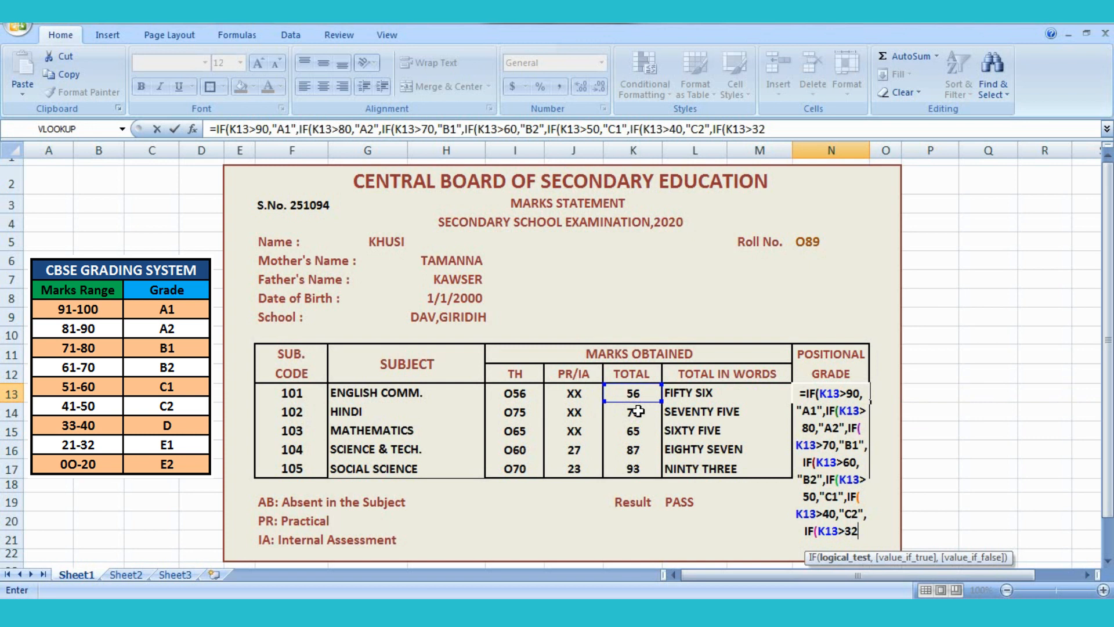
type(",")
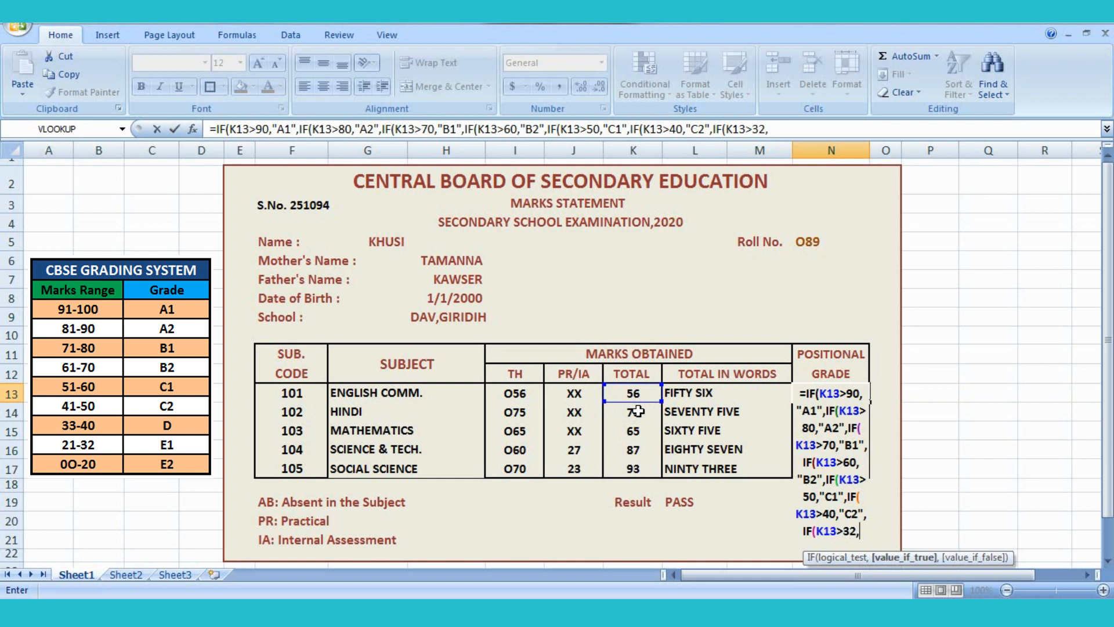
type("\"")
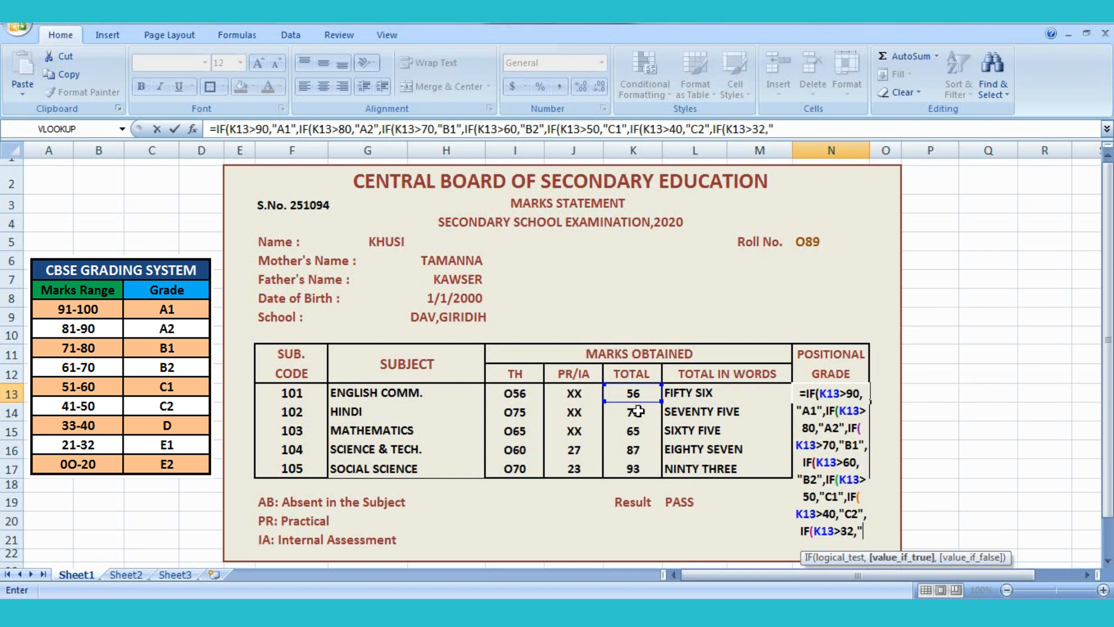
type("D")
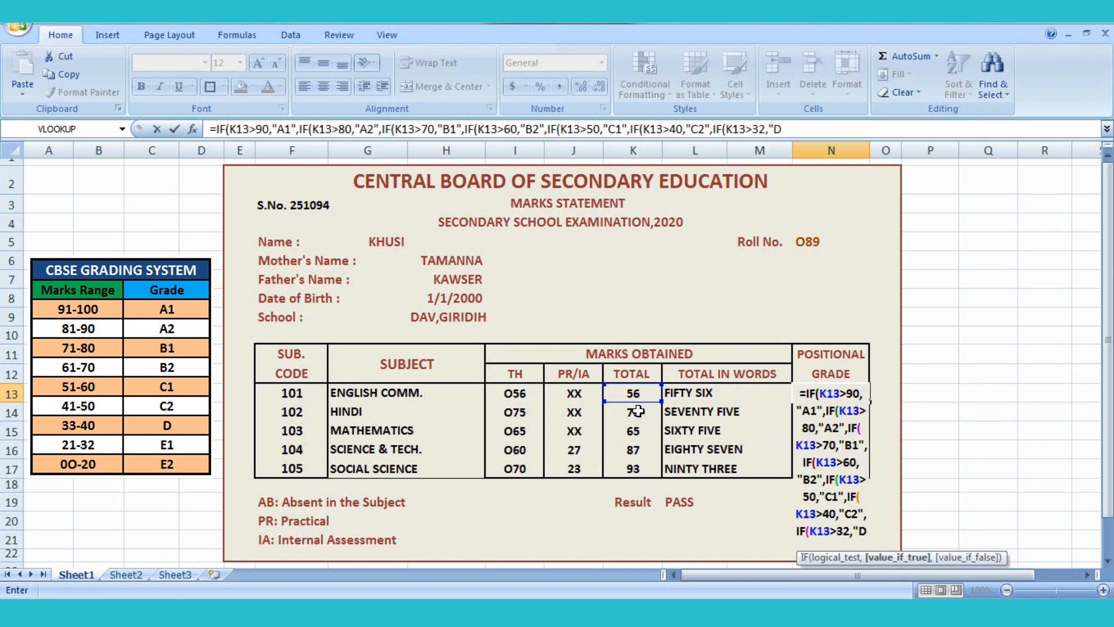
type("\"")
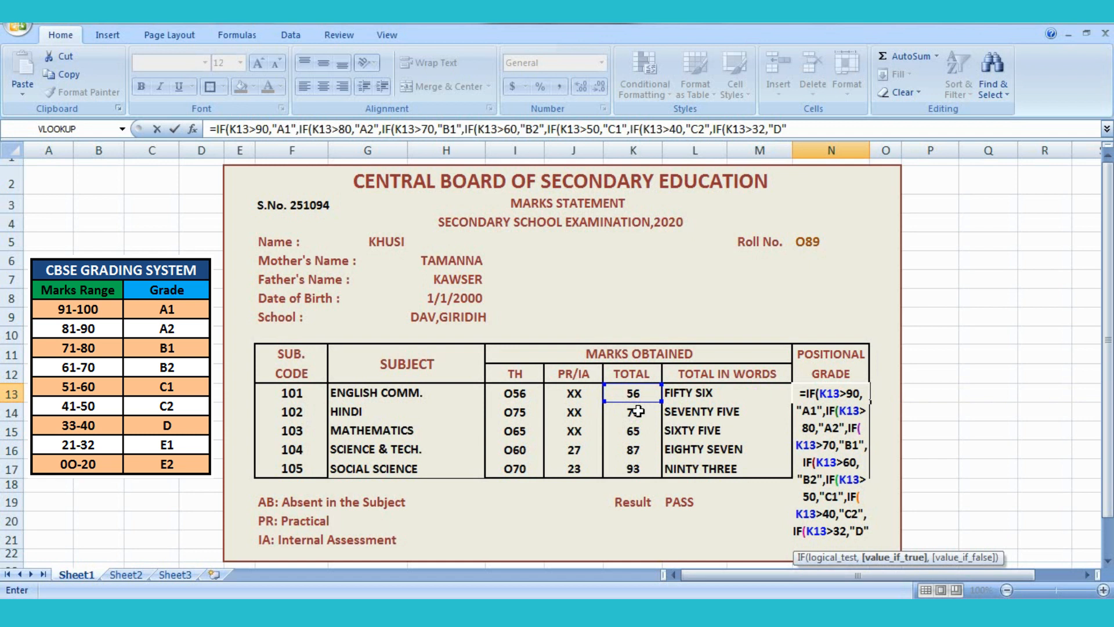
- Nest an eighth IF in the N13 formula that returns "E1" when K13 is greater than 20
type(",IF")
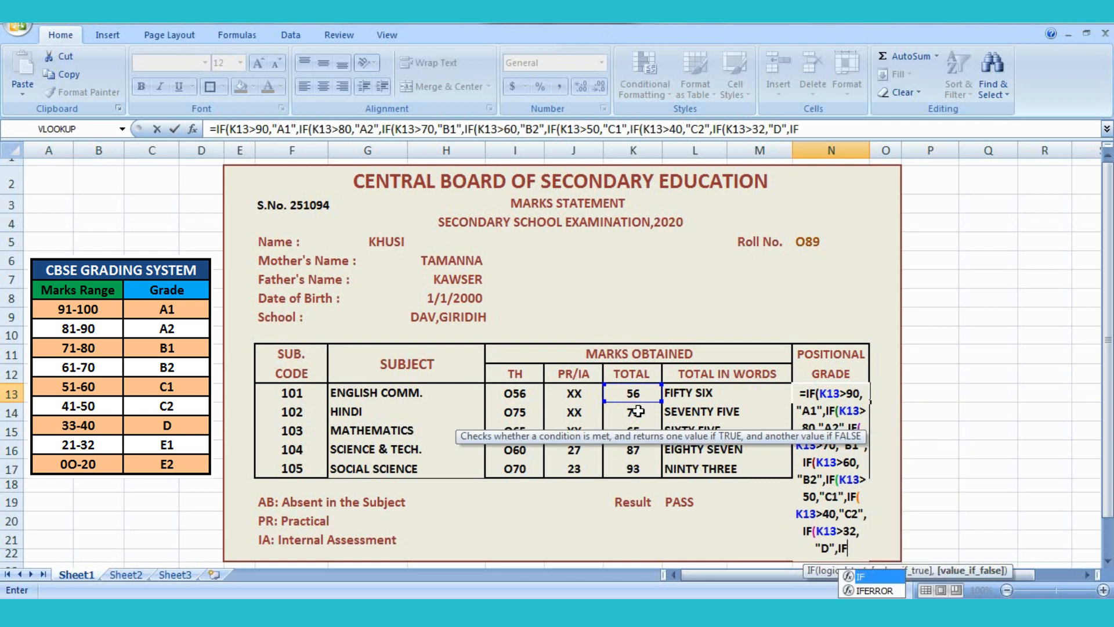
type("(")
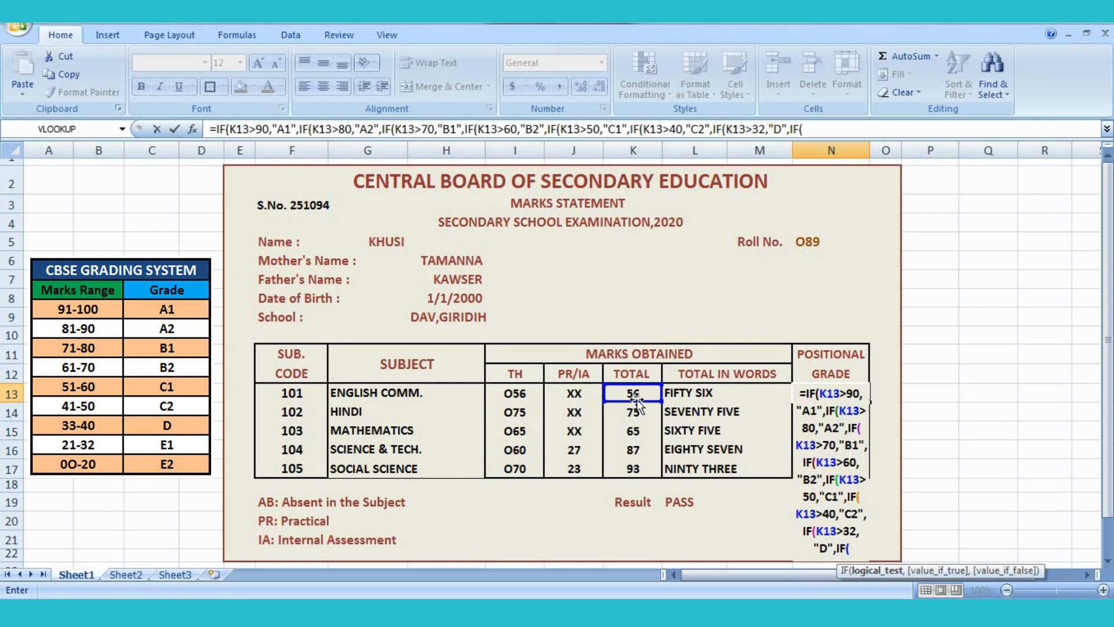
left_click(635, 396)
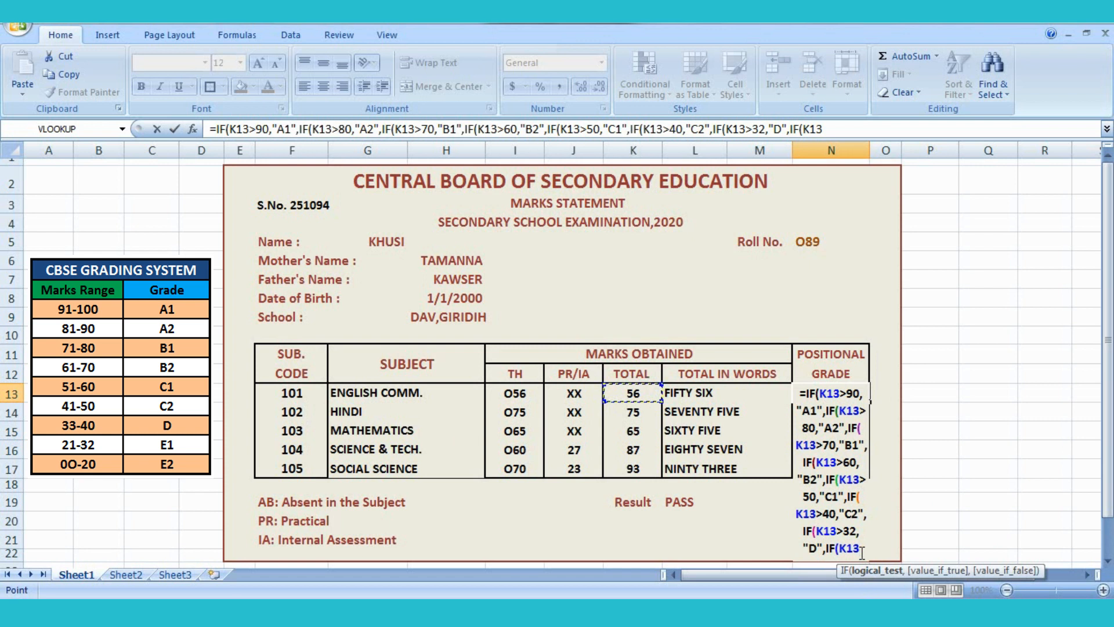
type(">")
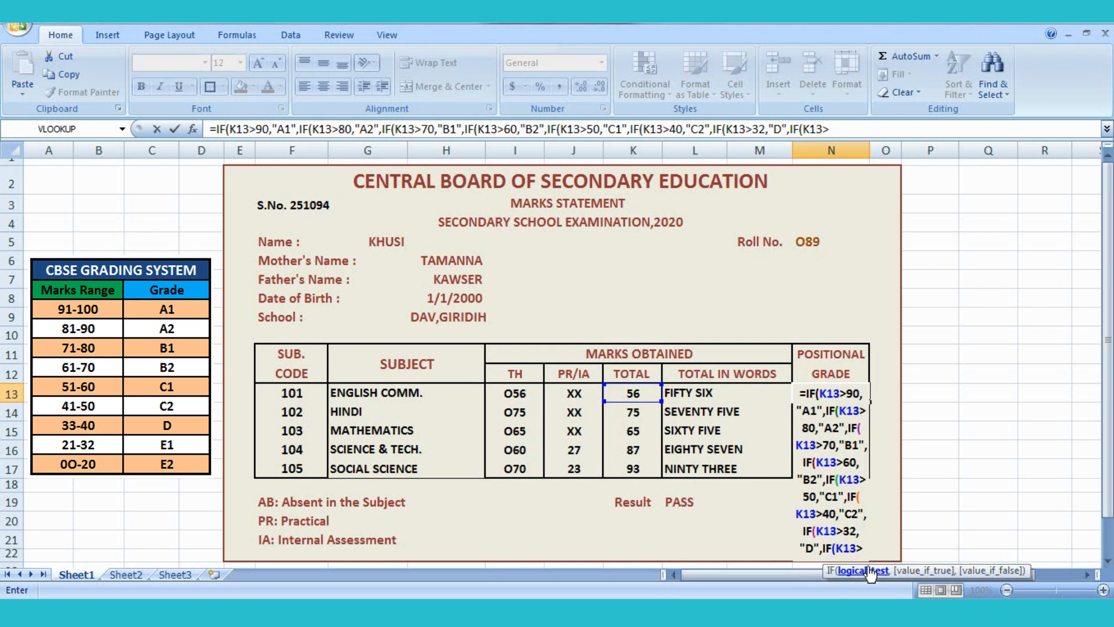
type("2")
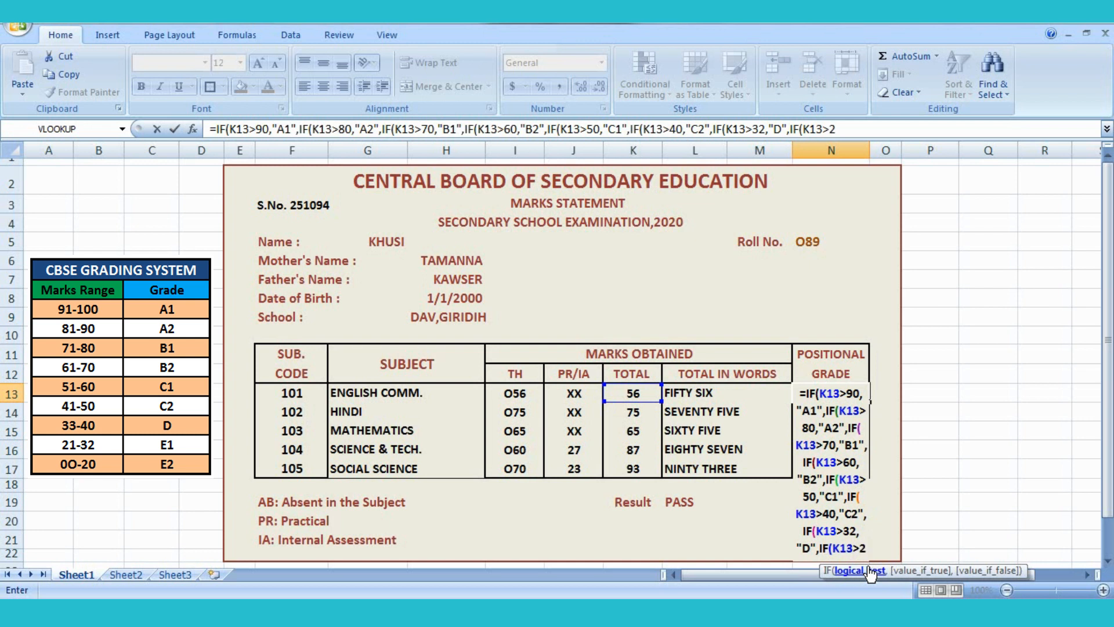
type("0")
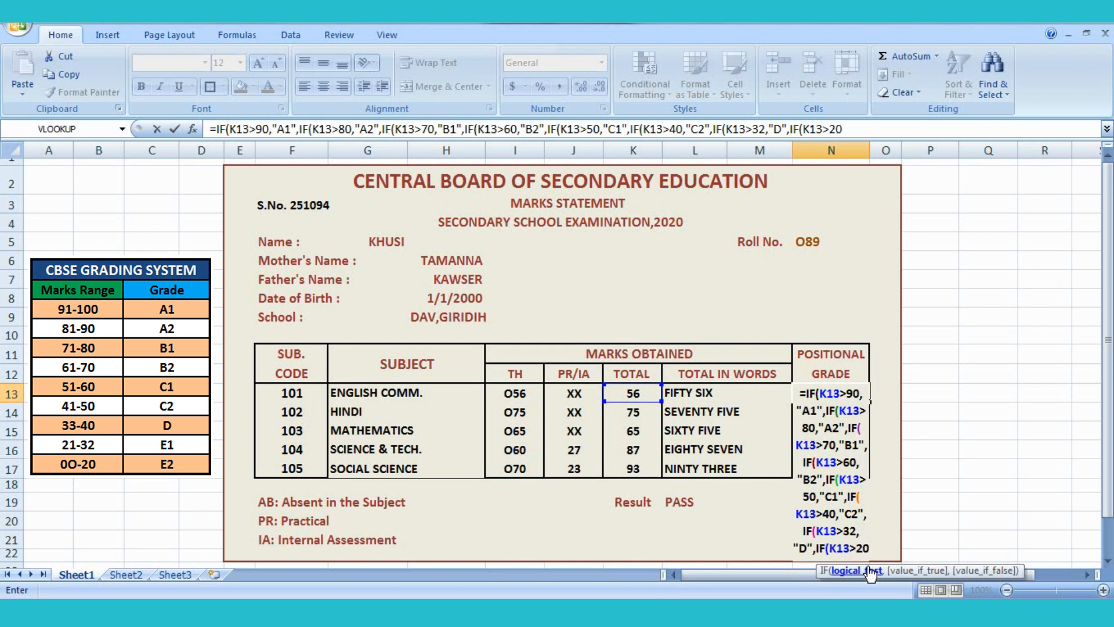
type(",")
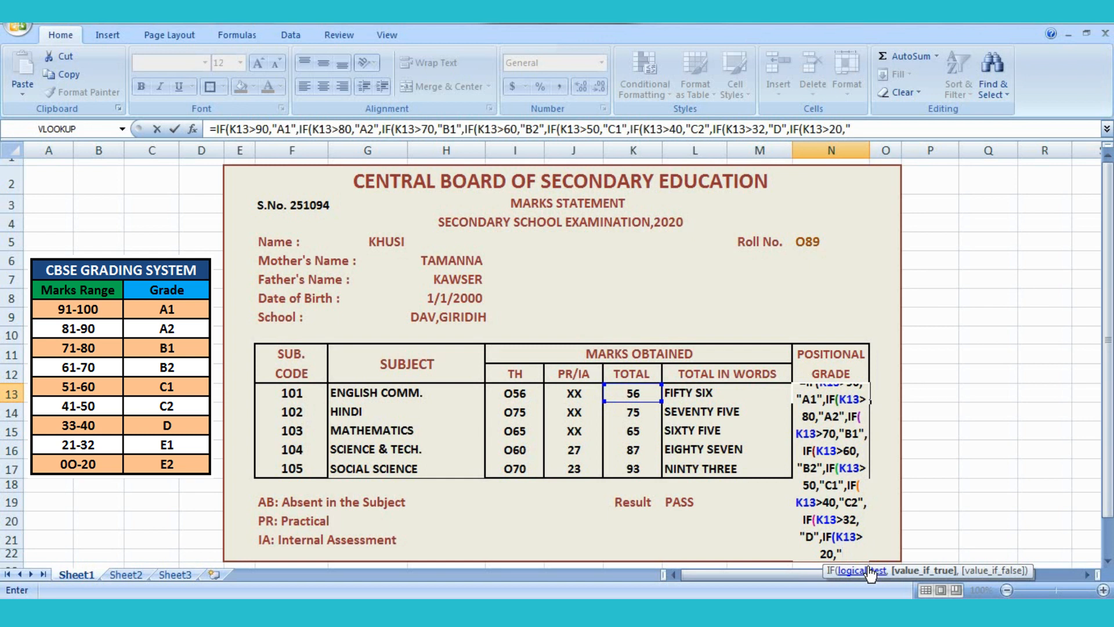
type("E1\",")
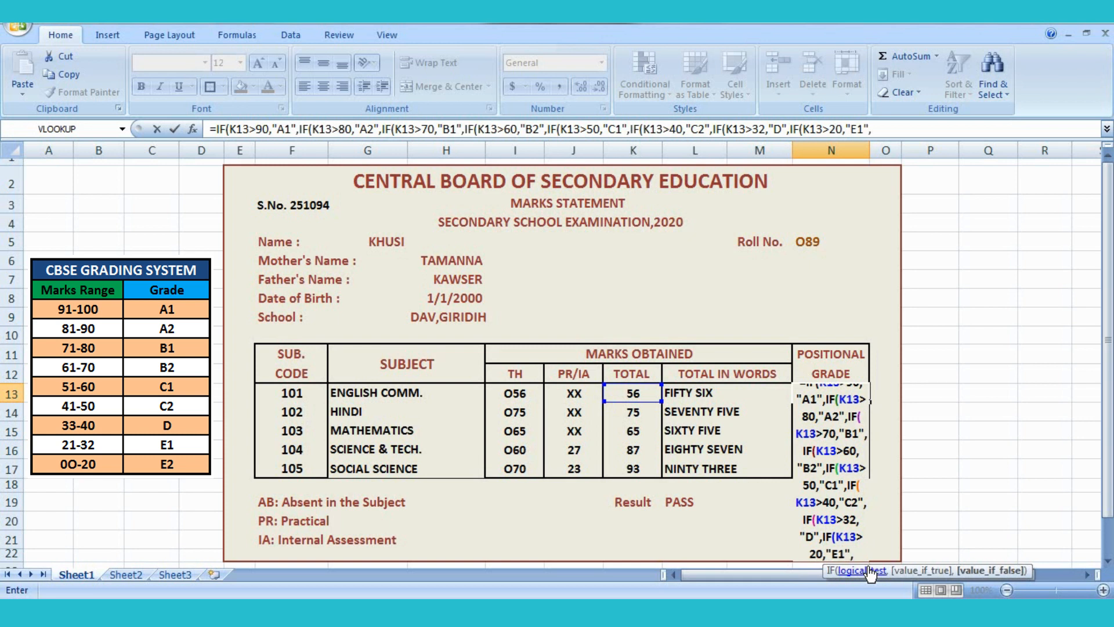
- Nest a ninth IF in the N13 formula that returns "E2" when K13 is greater than 0, and select the whole formula text
type("IF")
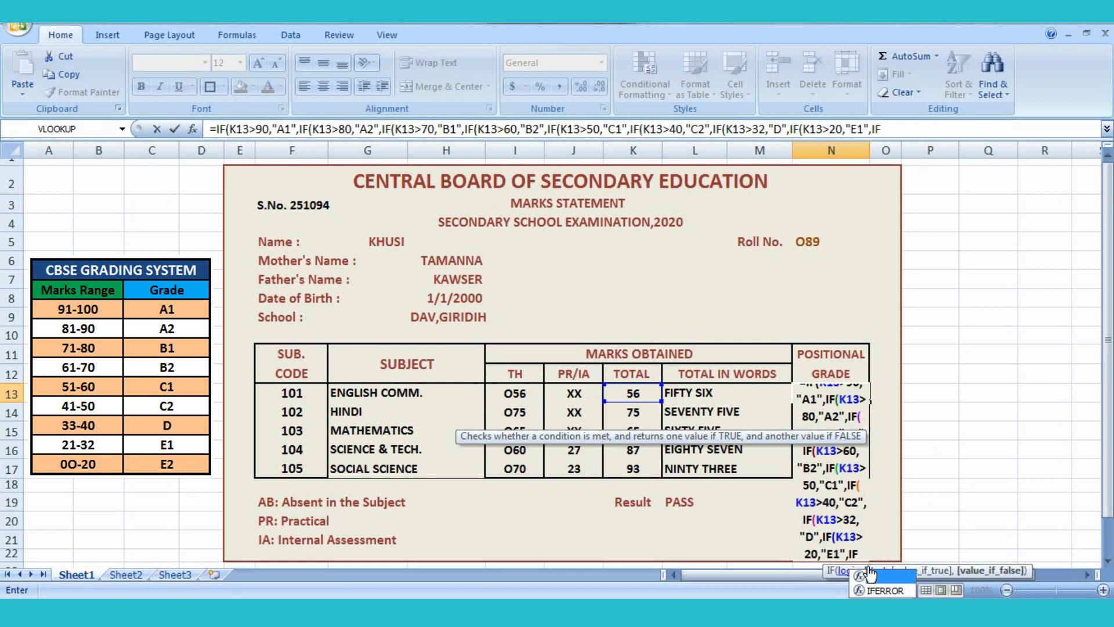
type("(")
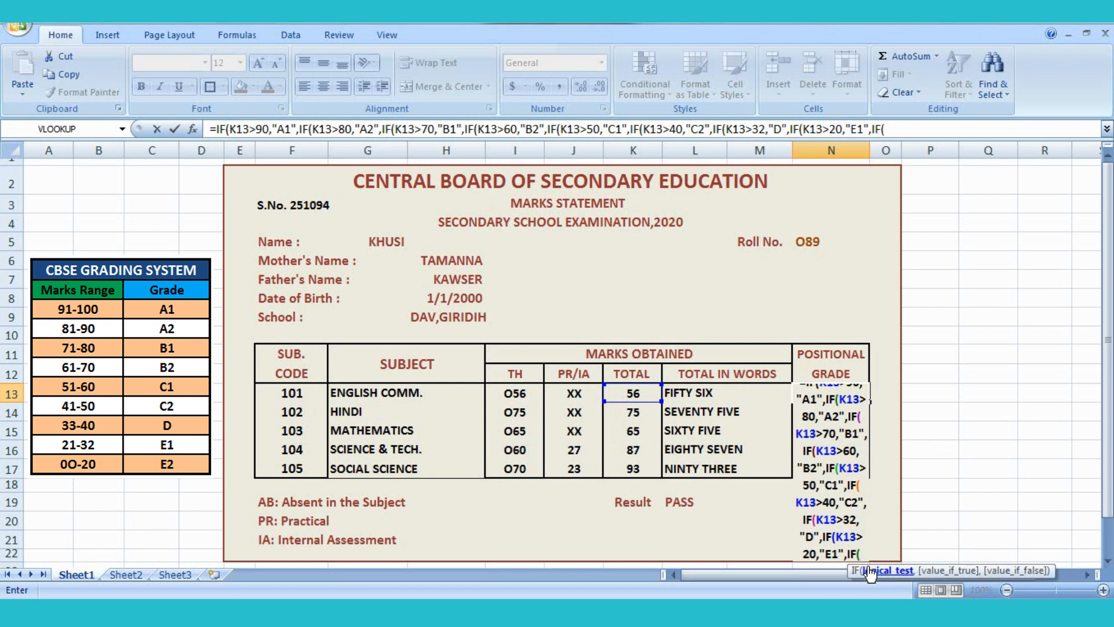
left_click(632, 392)
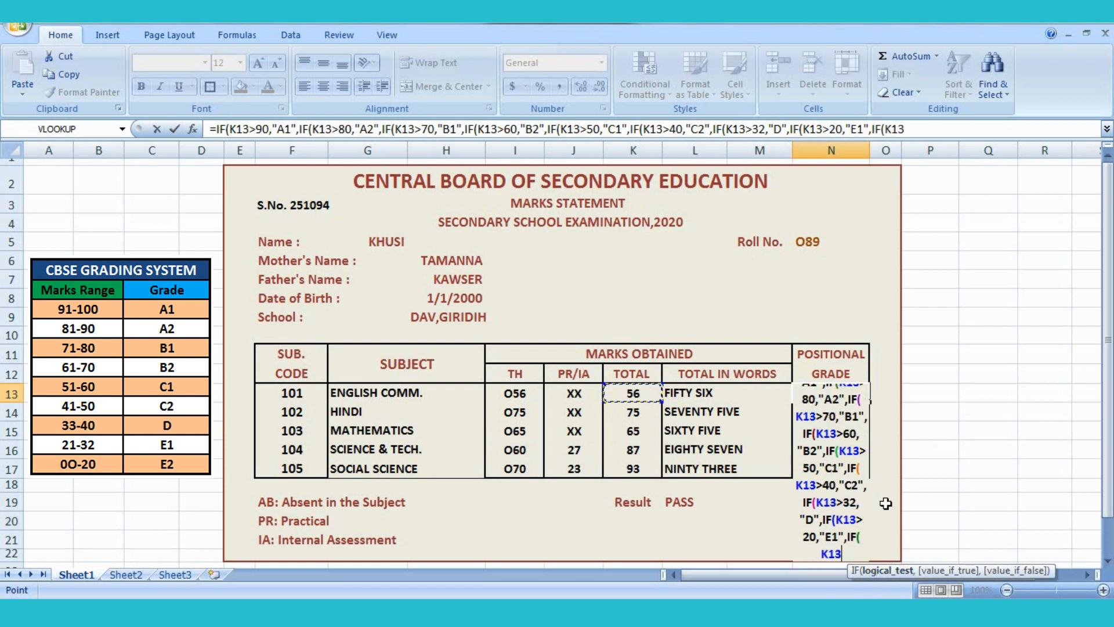
type(">0.")
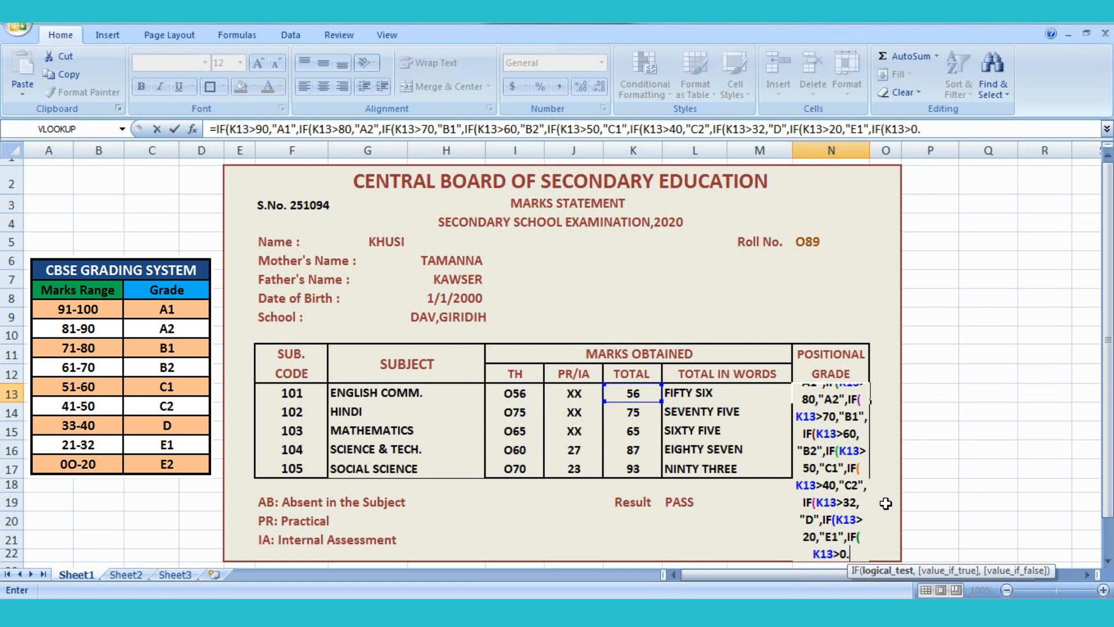
key("BackSpace")
type(",")
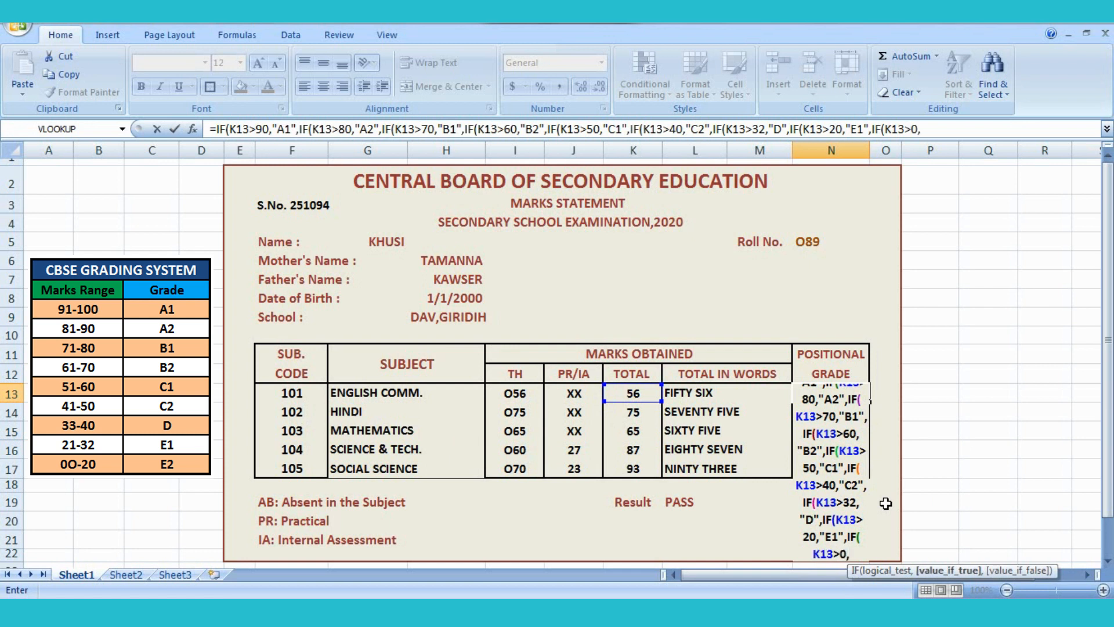
type("\"E2\"")
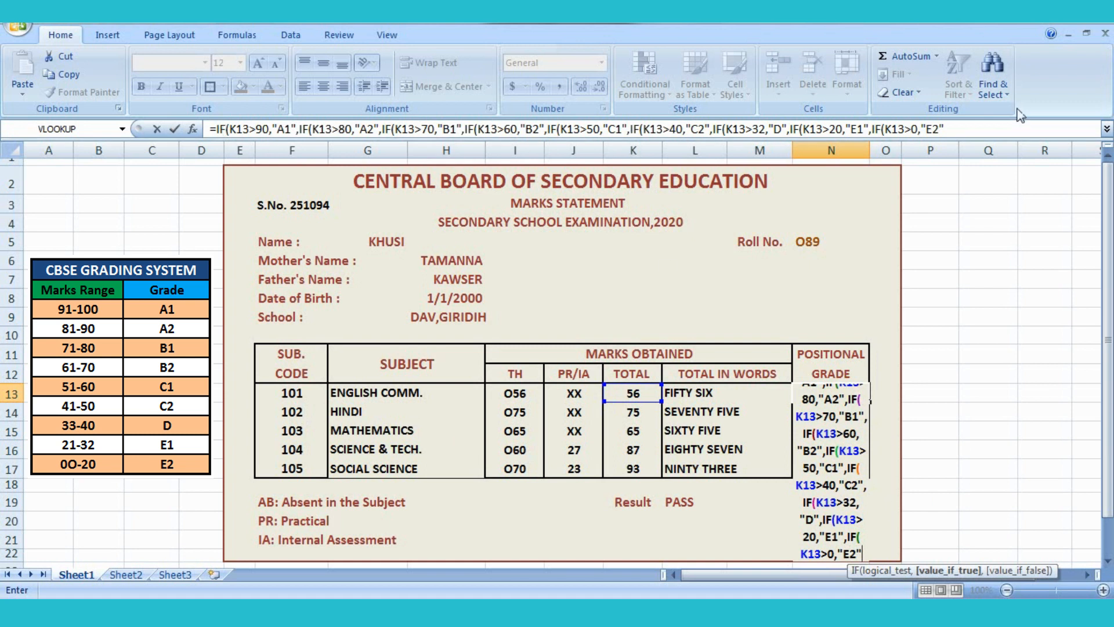
left_click_drag(946, 128, 209, 129)
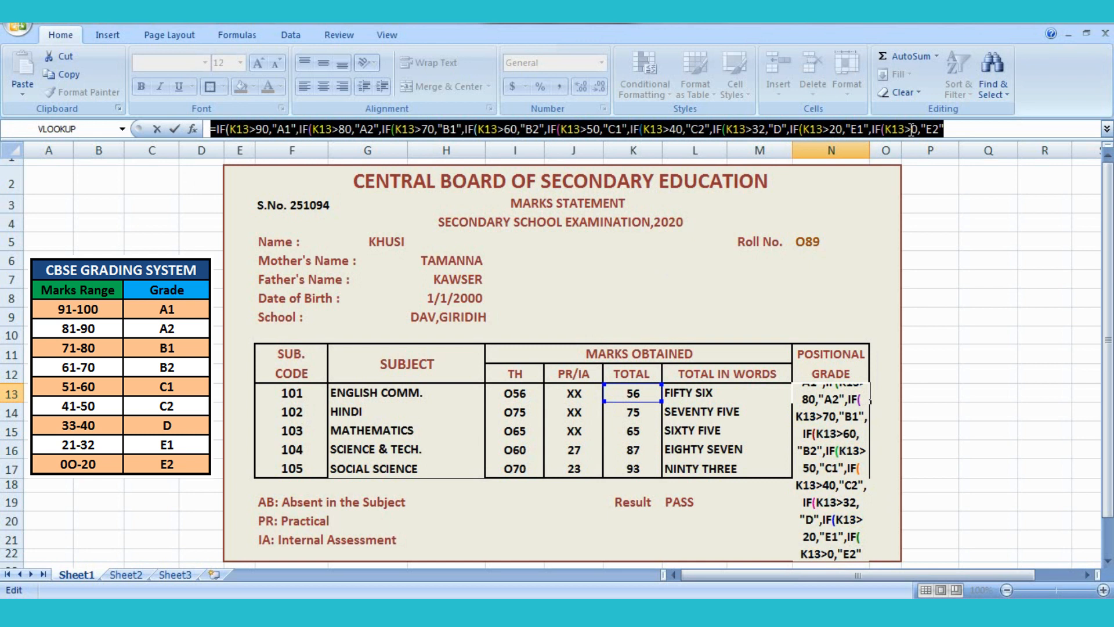
- Examine each nested IF and its opening parenthesis in the N13 formula to count how many need closing
left_click(947, 128)
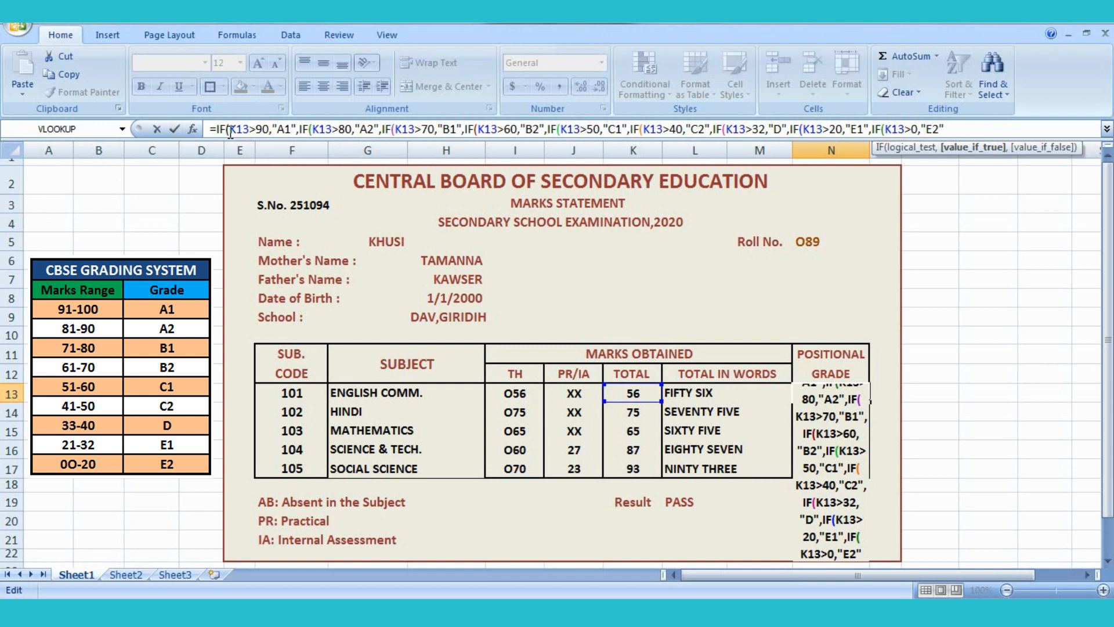
left_click_drag(231, 131, 216, 133)
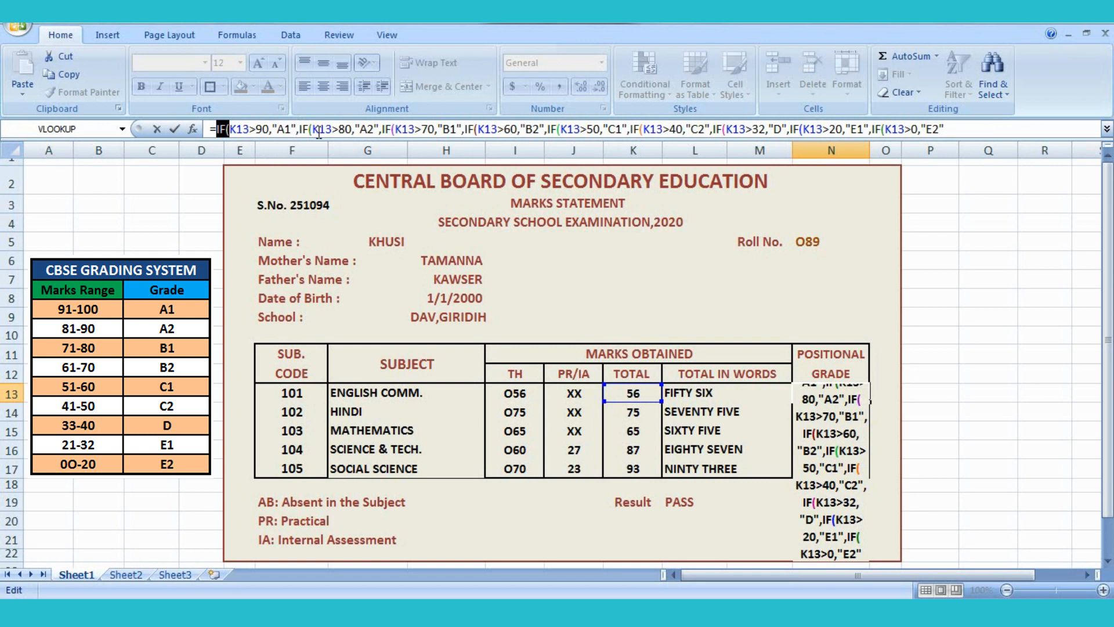
left_click_drag(311, 132, 295, 132)
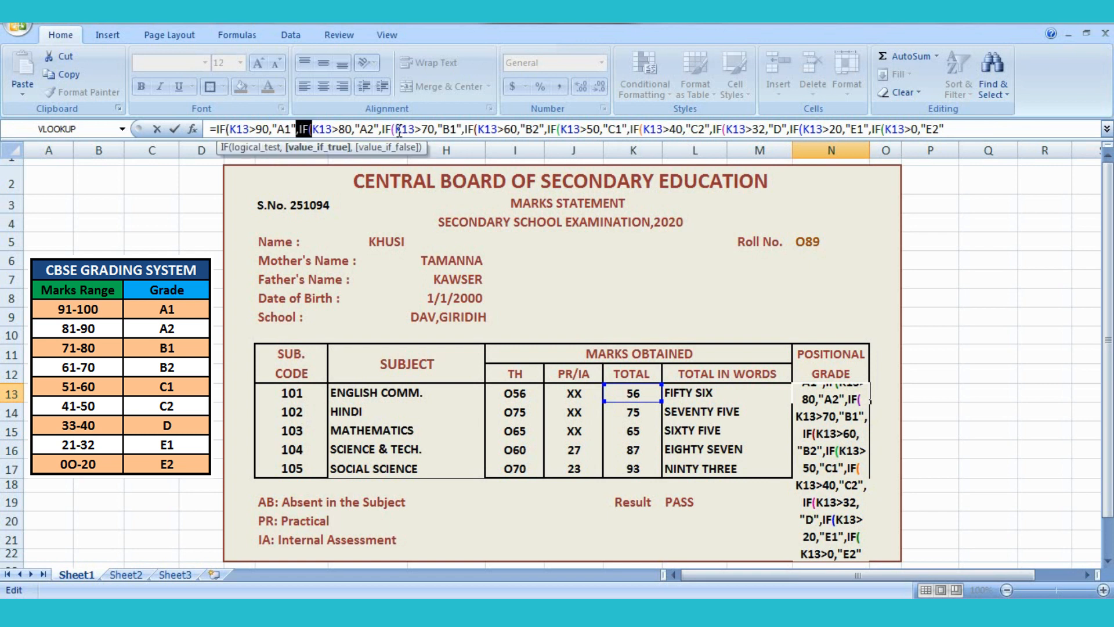
left_click_drag(395, 130, 380, 130)
left_click_drag(478, 131, 466, 131)
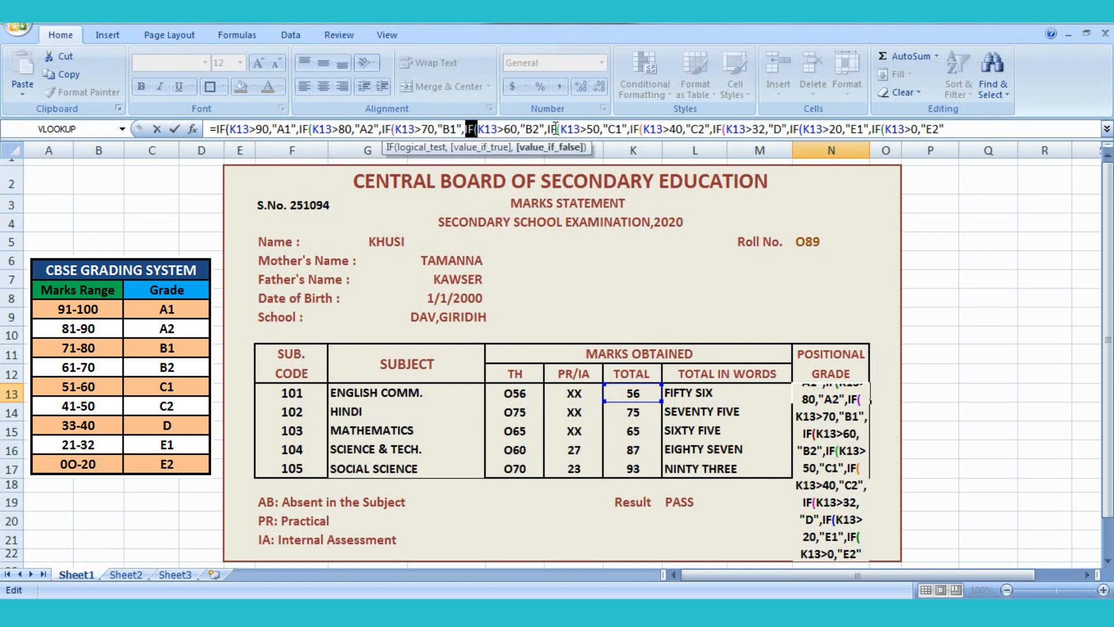
left_click_drag(559, 131, 539, 131)
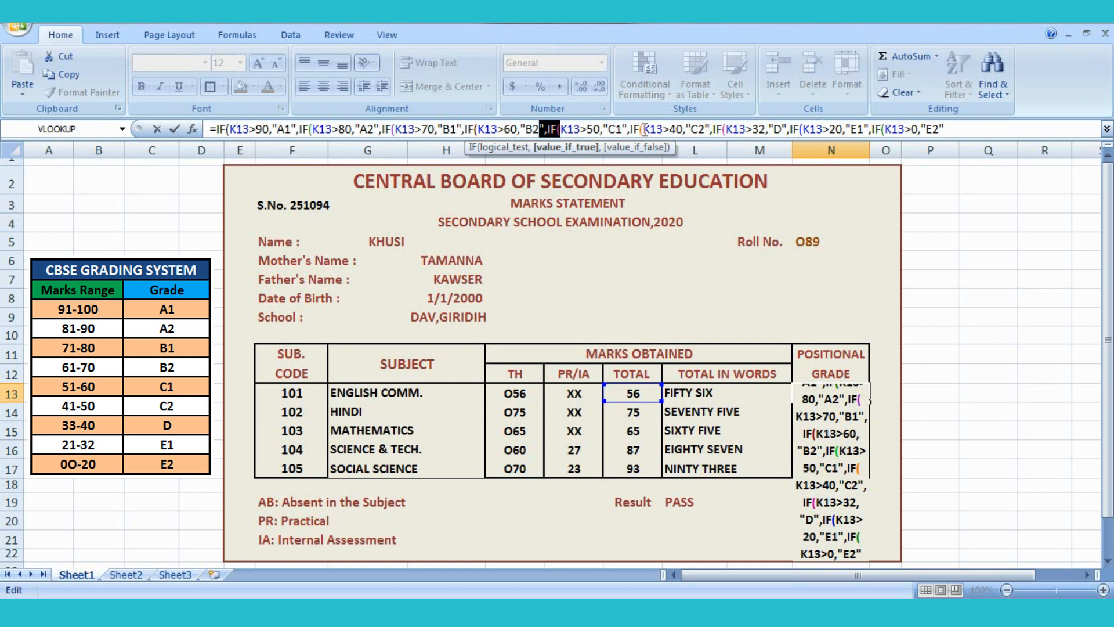
left_click_drag(643, 130, 631, 131)
left_click_drag(732, 131, 713, 130)
left_click_drag(804, 129, 786, 129)
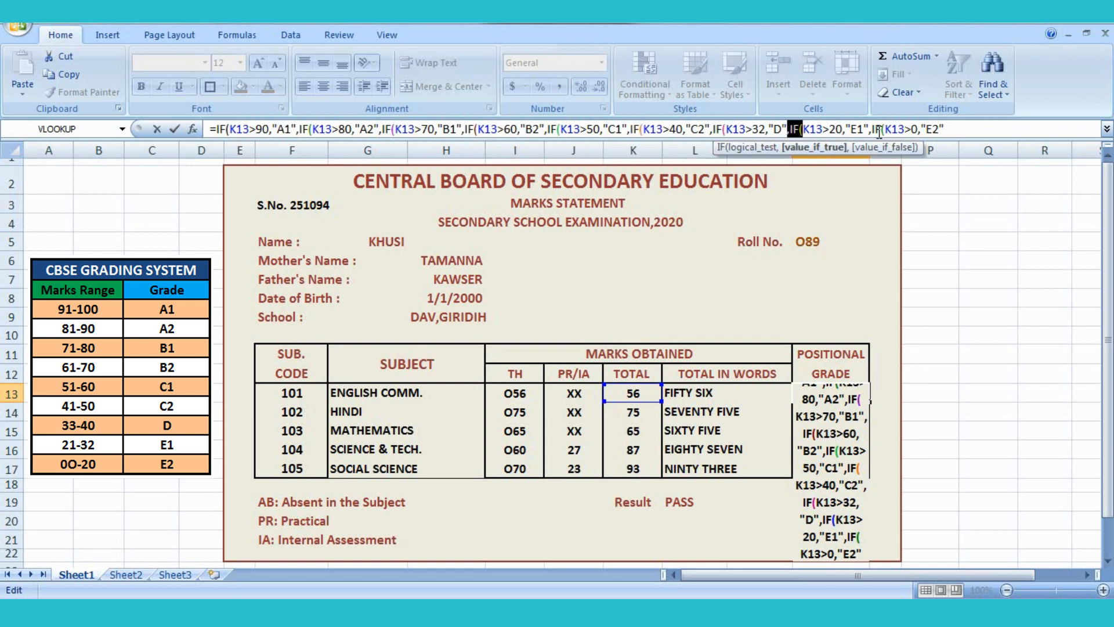
left_click_drag(891, 129, 872, 128)
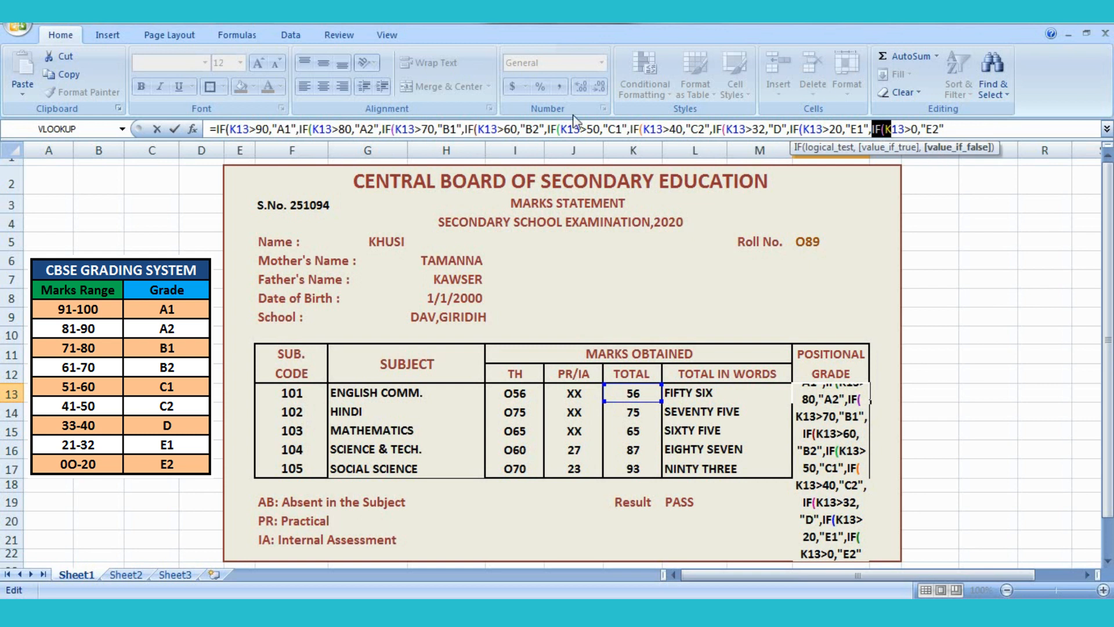
- Close the nested IF formula in N13 with nine closing parentheses after "E2" and enter it
left_click(946, 129)
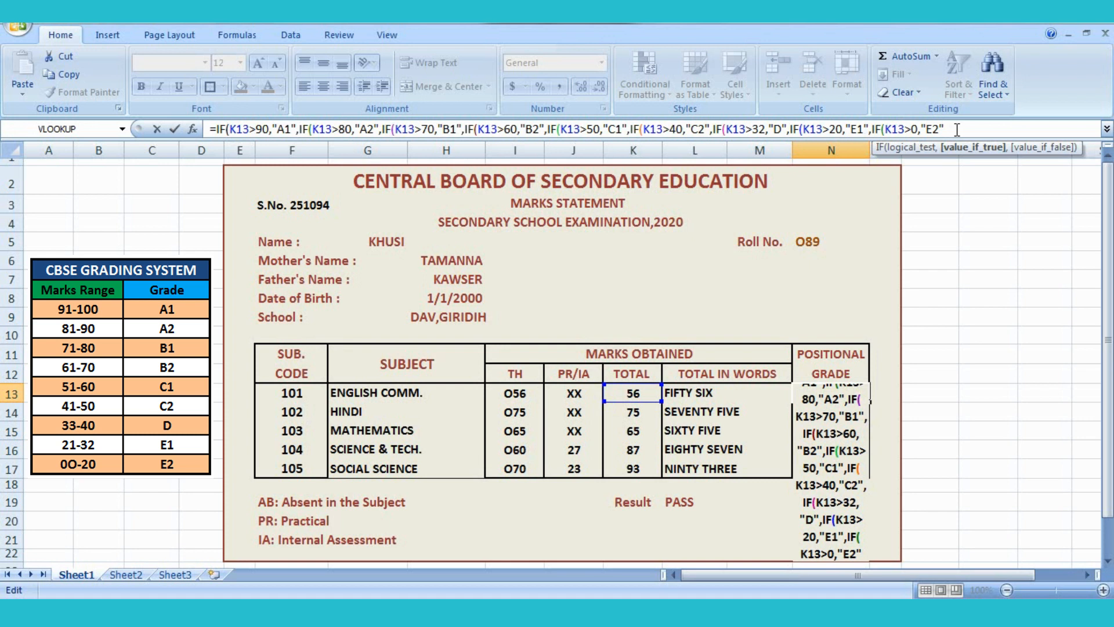
type("))))")
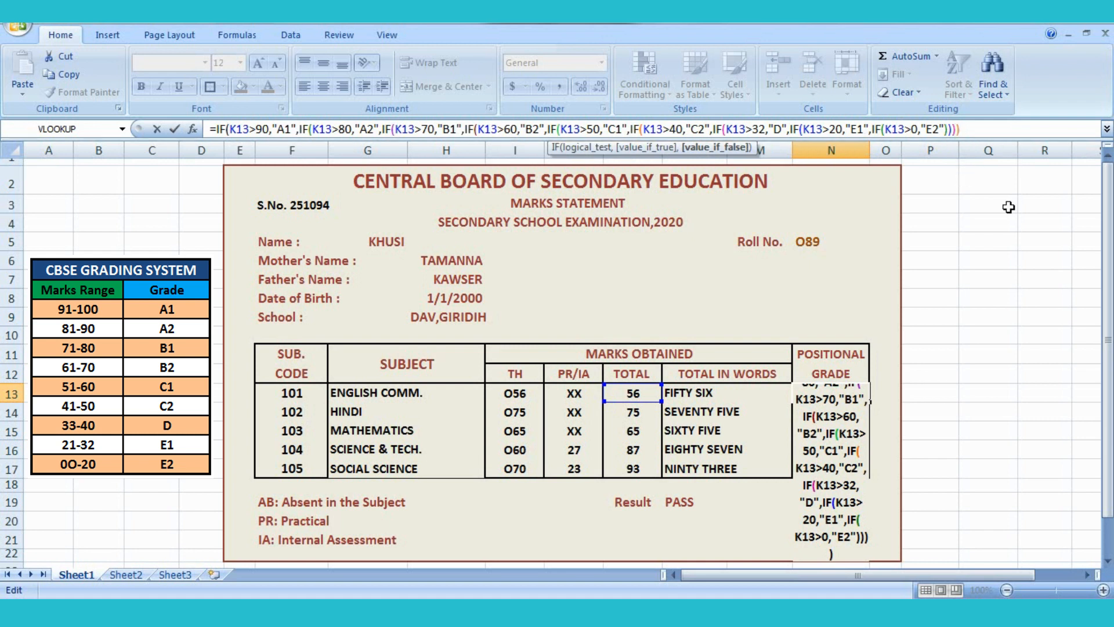
type(")))")
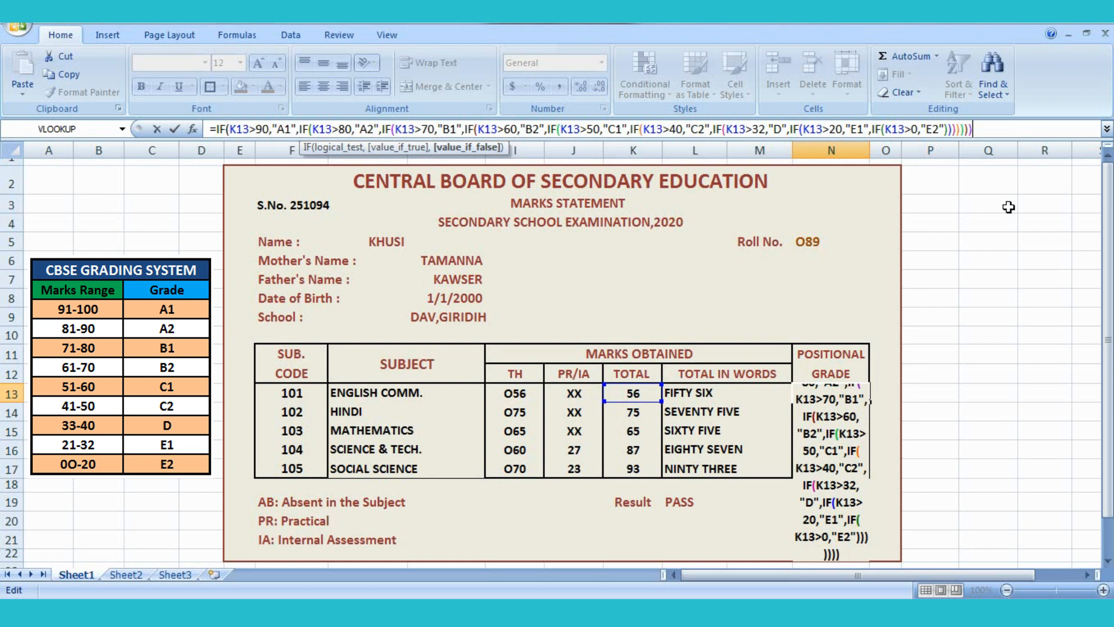
type(")))")
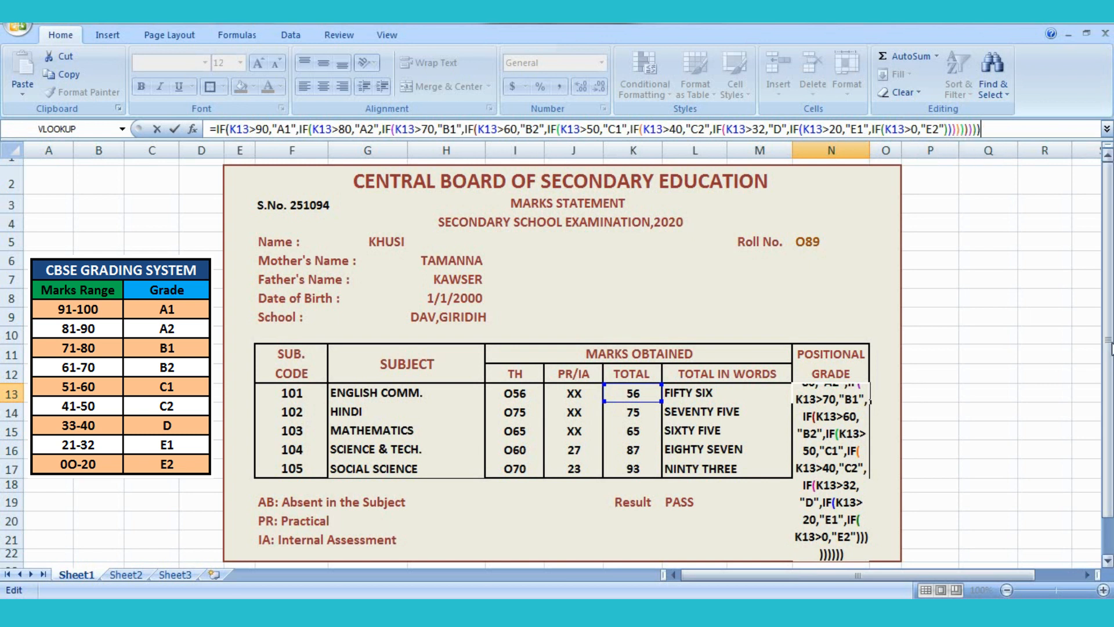
key("Return")
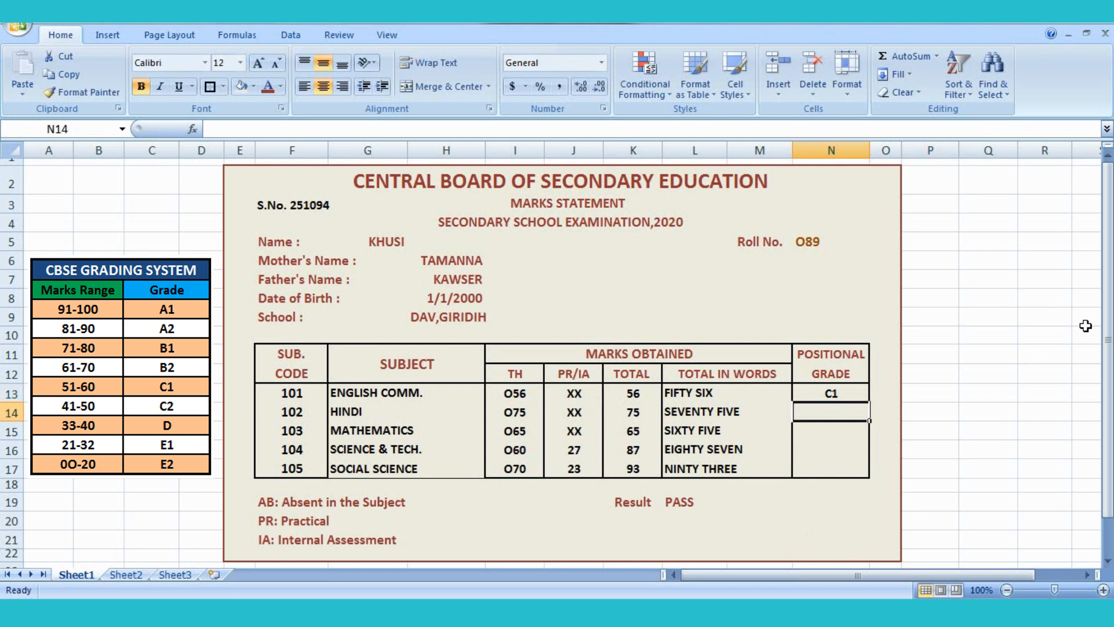
left_click(870, 504)
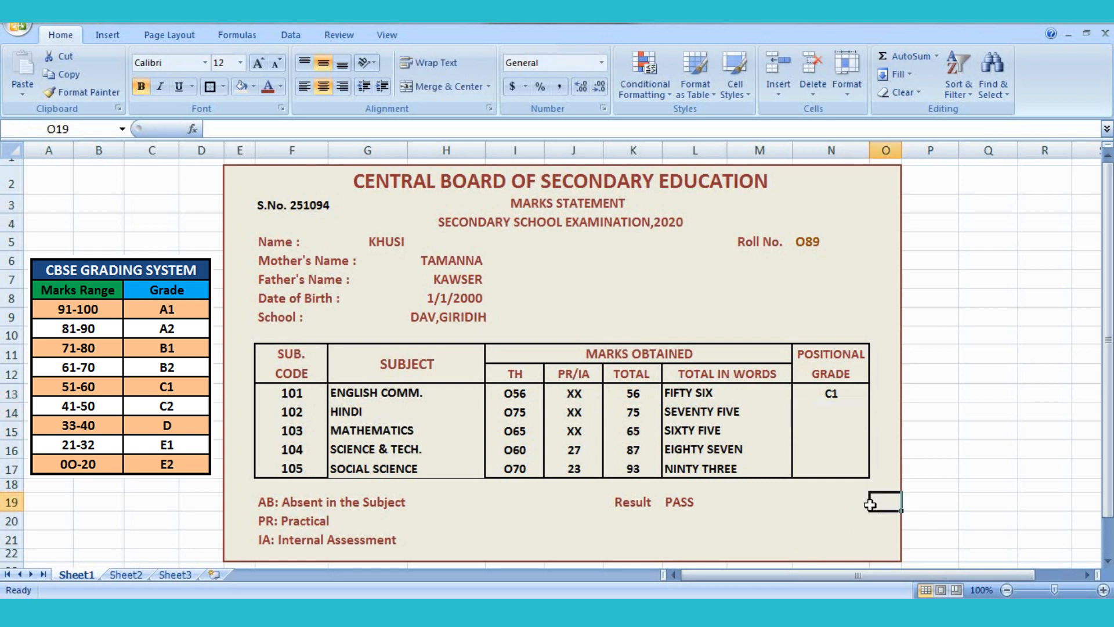
- Fill the N13 grade formula down the Positional Grade column through N17
left_click(836, 392)
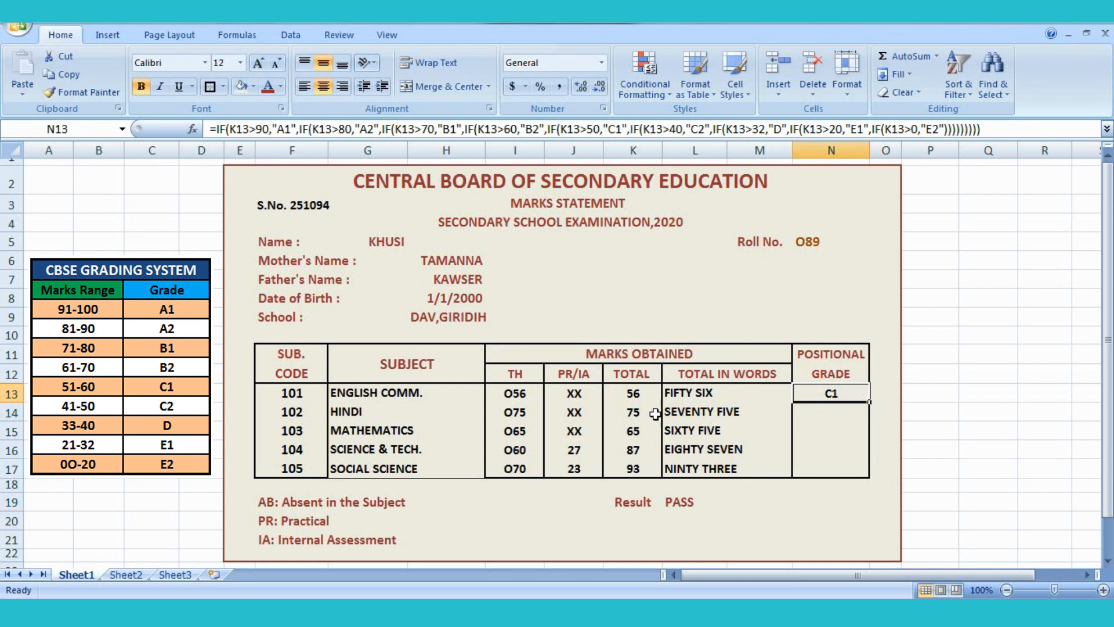
left_click(857, 430)
left_click(848, 395)
left_click_drag(872, 404, 859, 474)
left_click(864, 527)
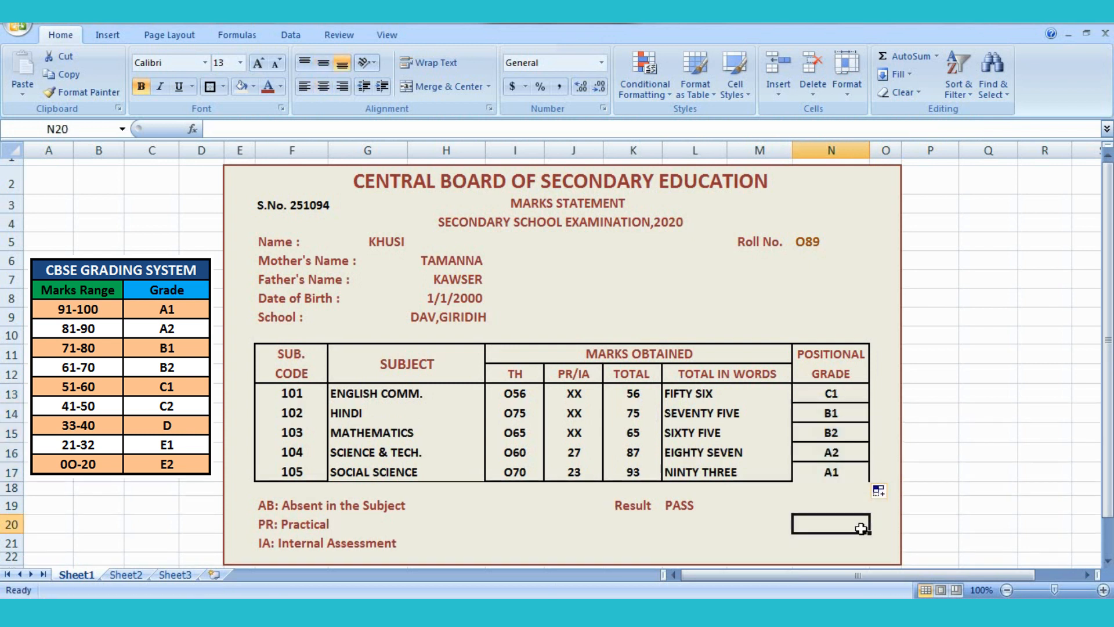
- Compare the subjects' total marks in column K with their grades and formulas in column N
left_click(809, 472)
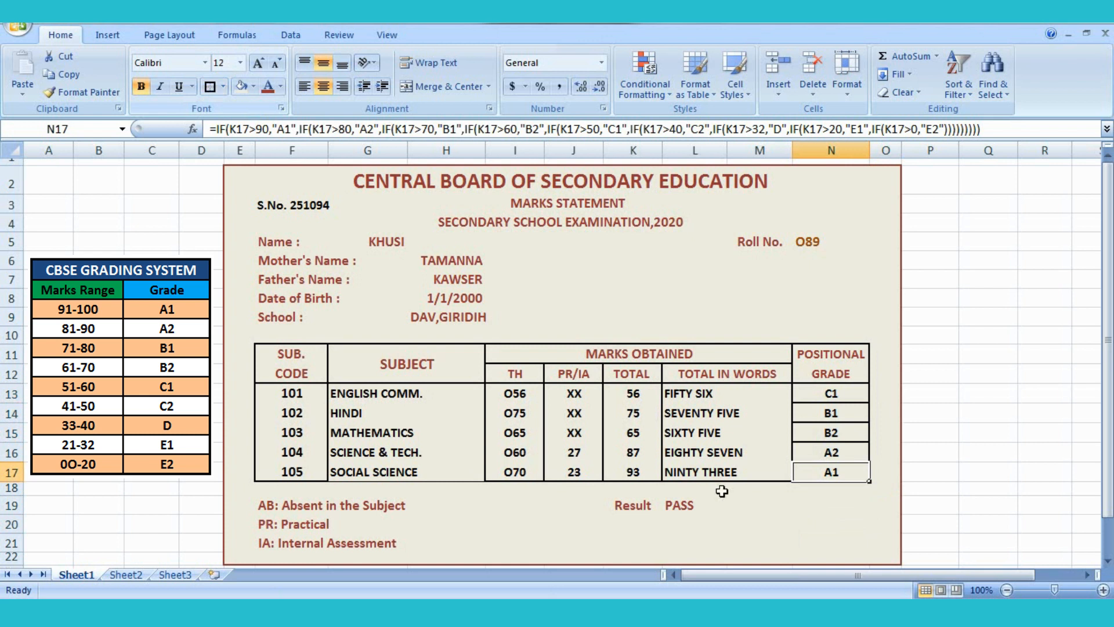
left_click(795, 508)
left_click(649, 413)
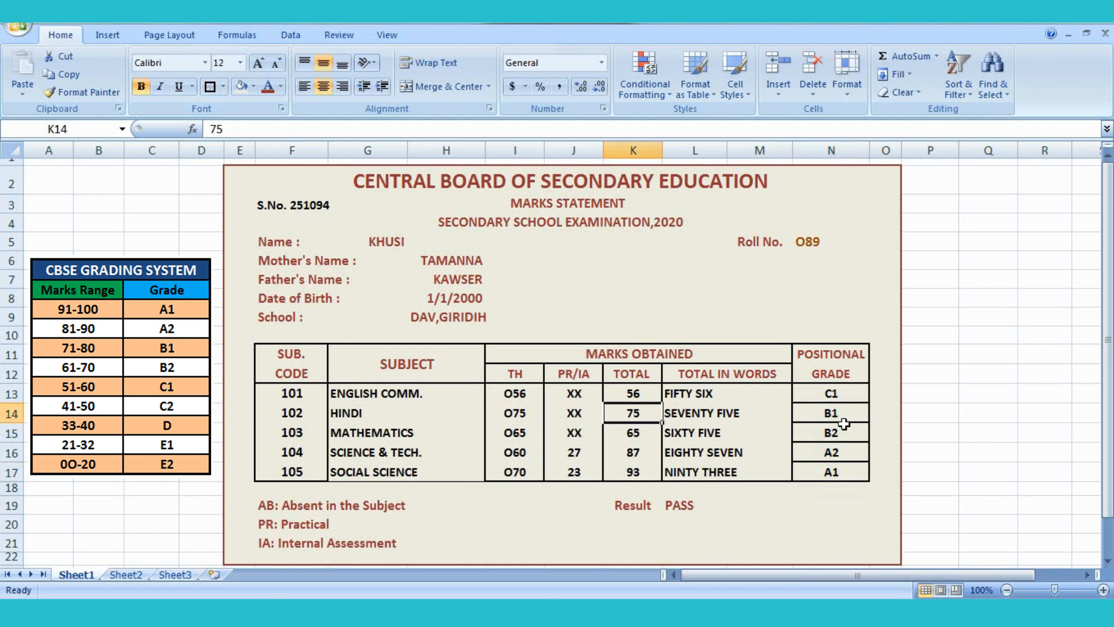
left_click(848, 420)
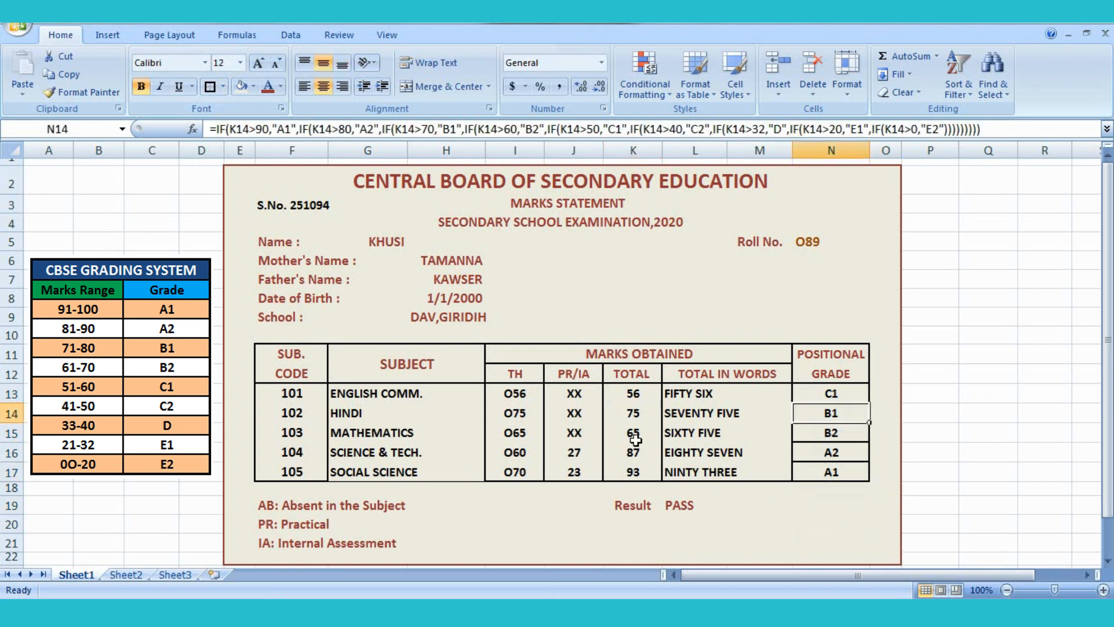
left_click(635, 439)
left_click(845, 433)
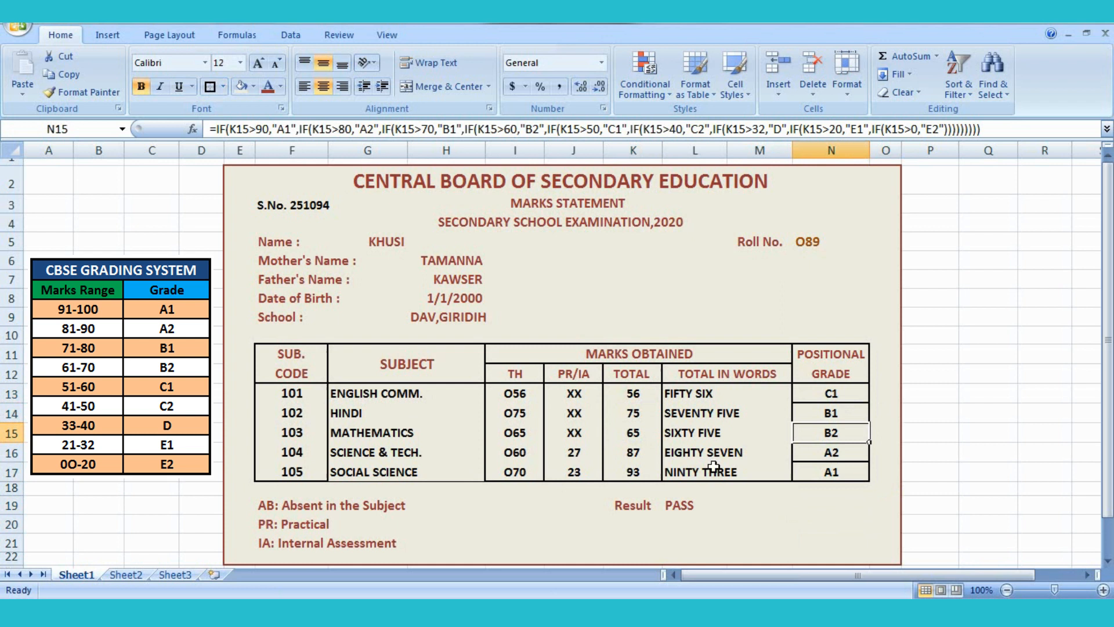
left_click(644, 460)
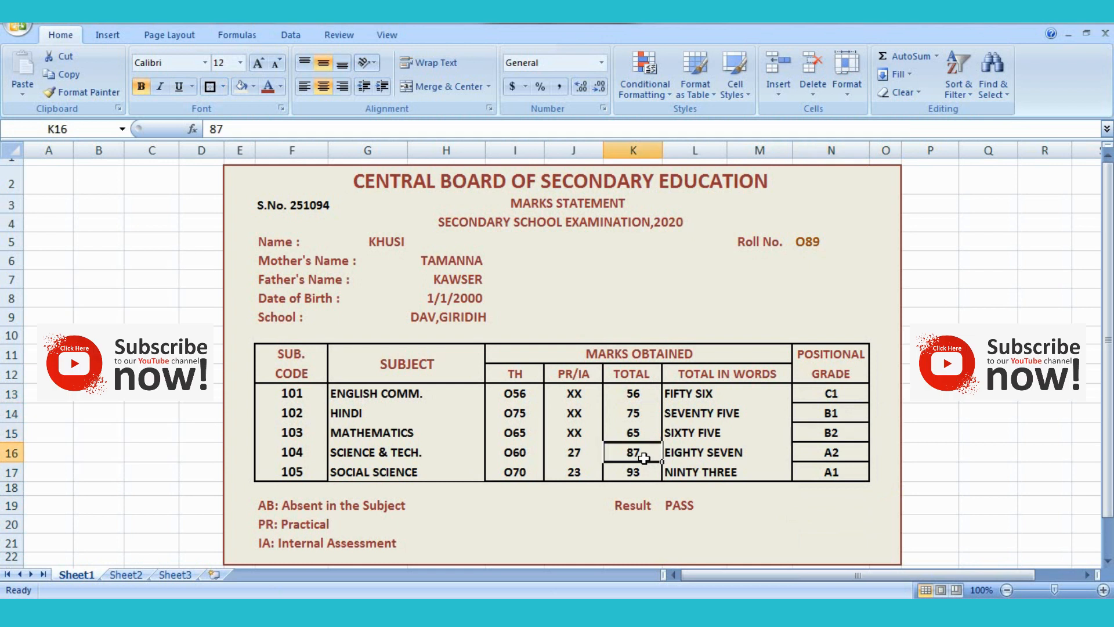
left_click(855, 448)
left_click(645, 440)
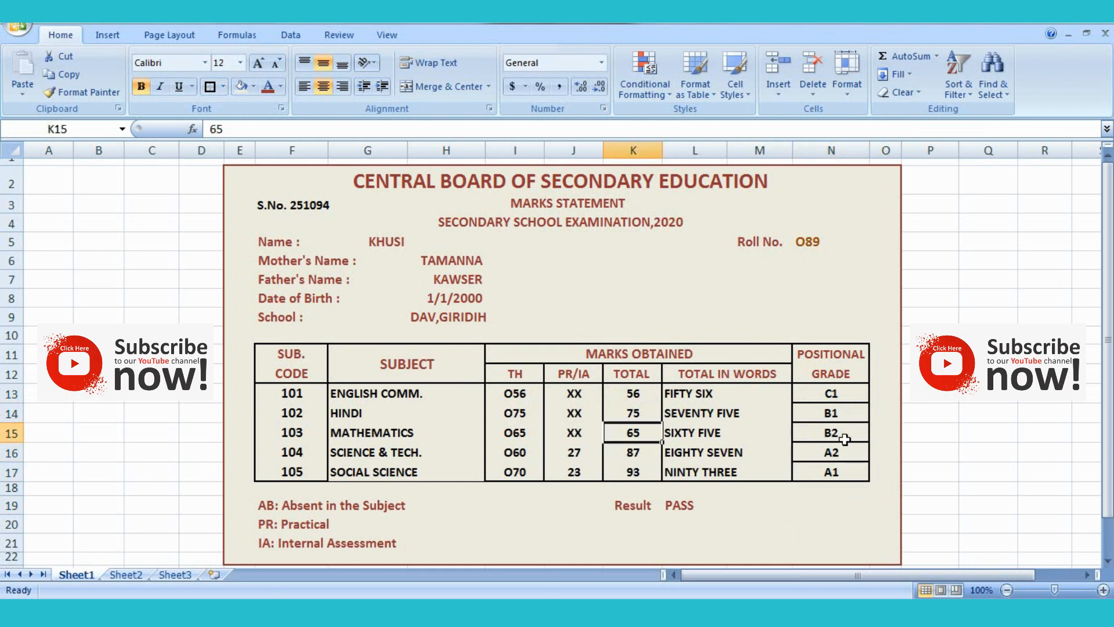